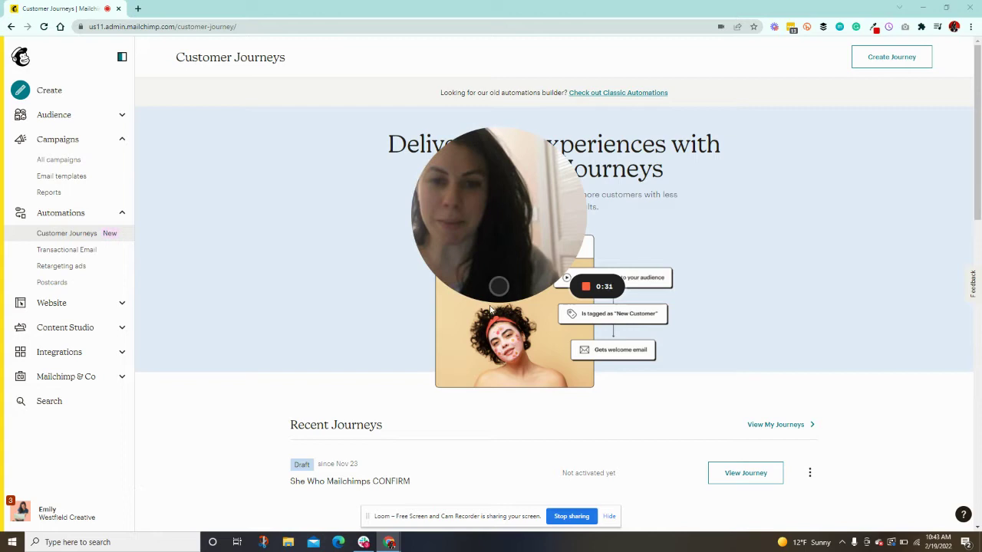
pyautogui.moveTo(491, 287)
pyautogui.moveTo(491, 286); pyautogui.dragTo(115, 408)
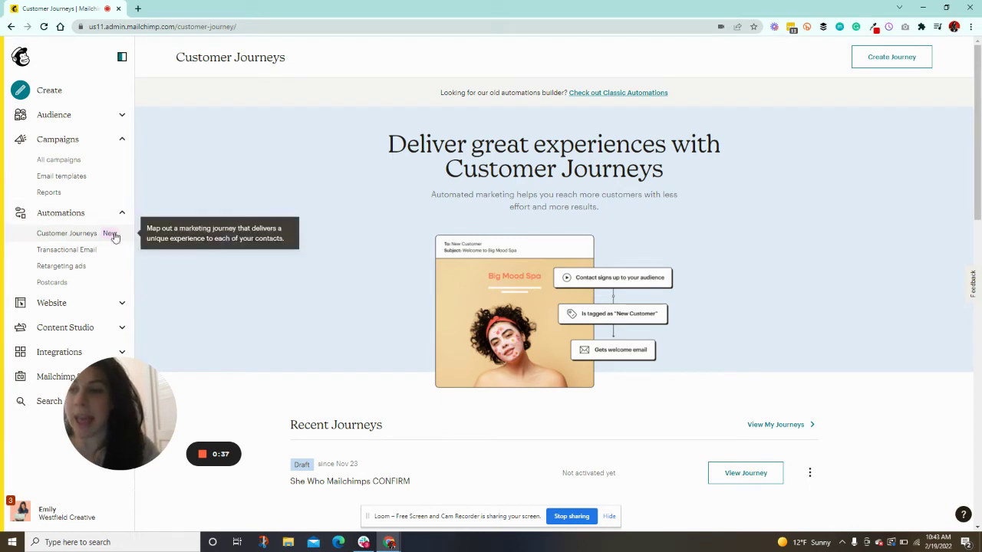
pyautogui.click(56, 237)
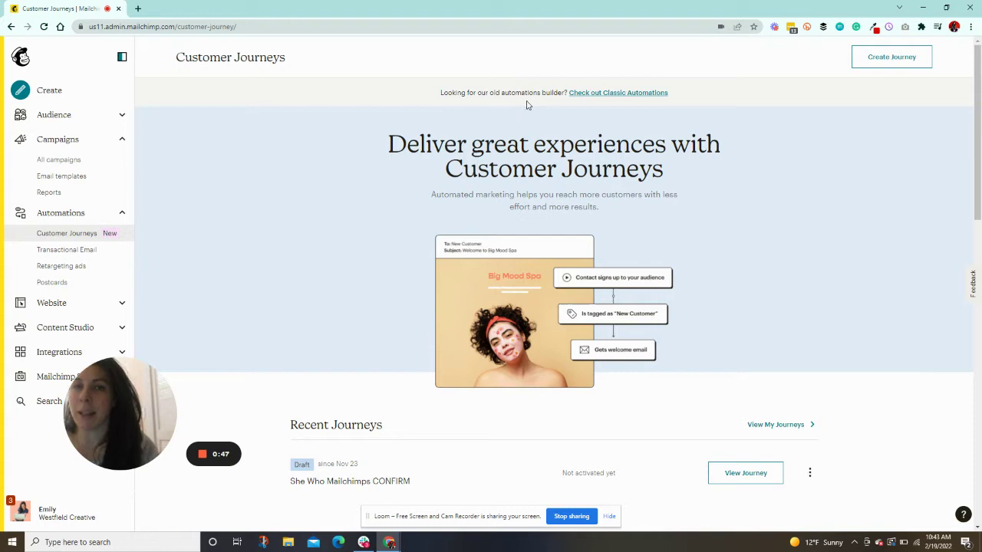
pyautogui.moveTo(438, 93); pyautogui.dragTo(678, 102)
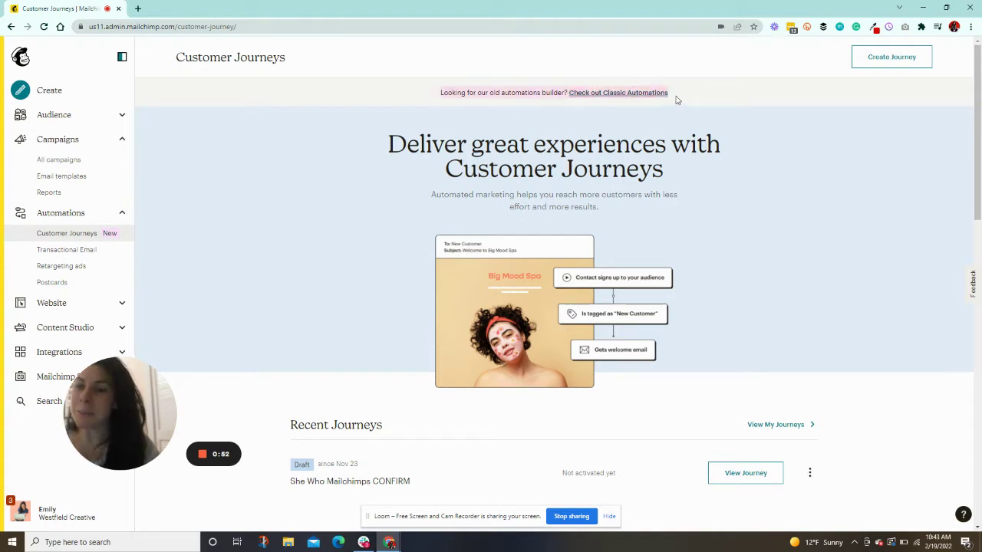
pyautogui.click(548, 102)
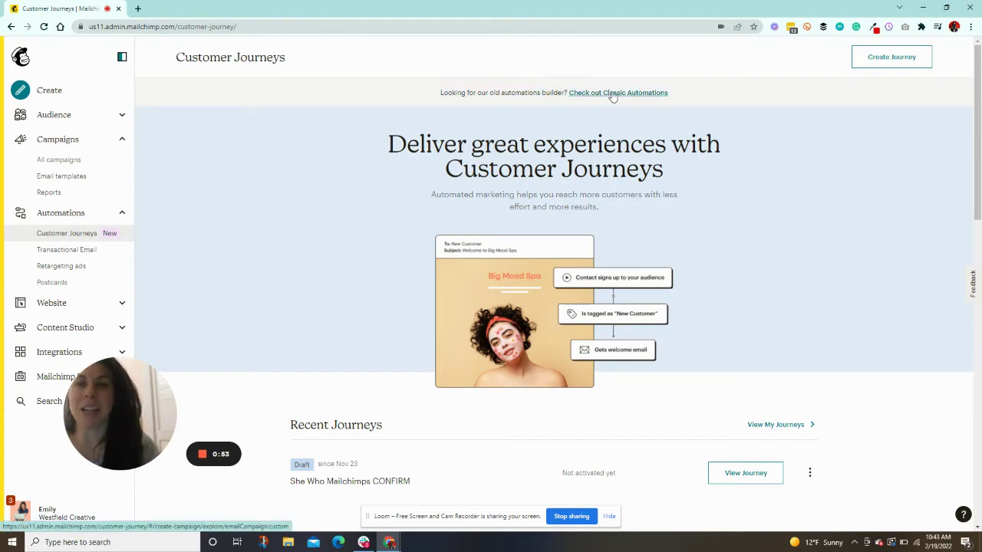
# - Open the classic automations builder and choose the abandoned cart email from the e-commerce automations
pyautogui.click(653, 93)
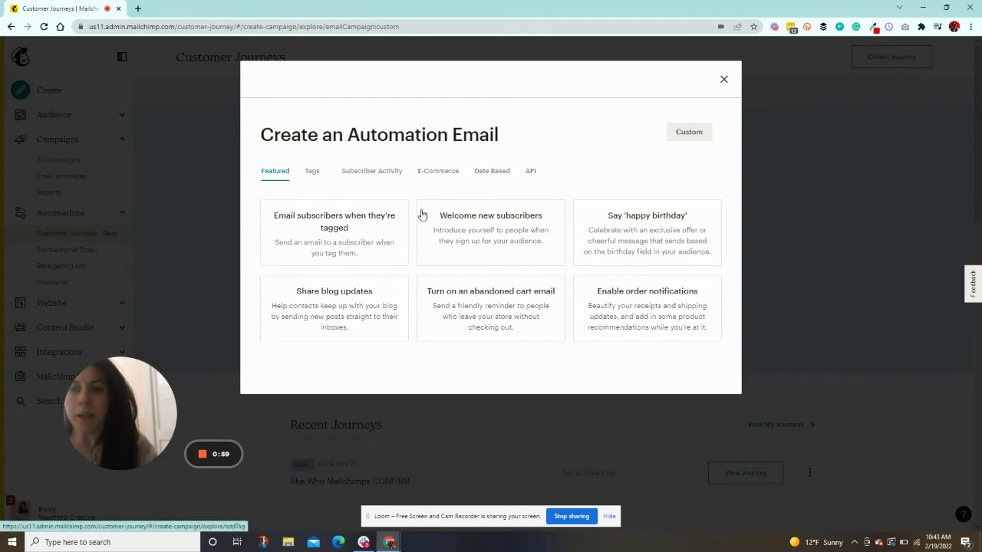
pyautogui.click(441, 173)
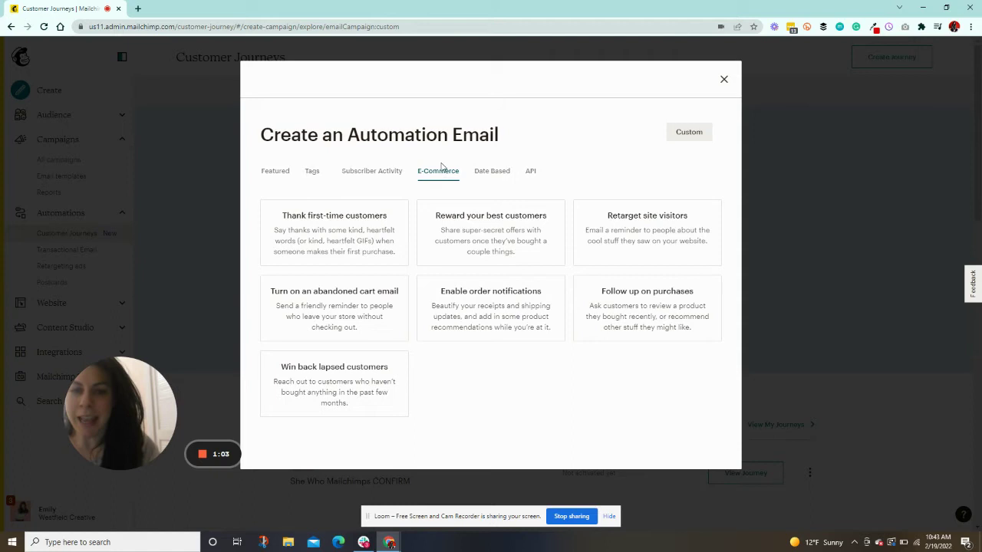
pyautogui.click(359, 294)
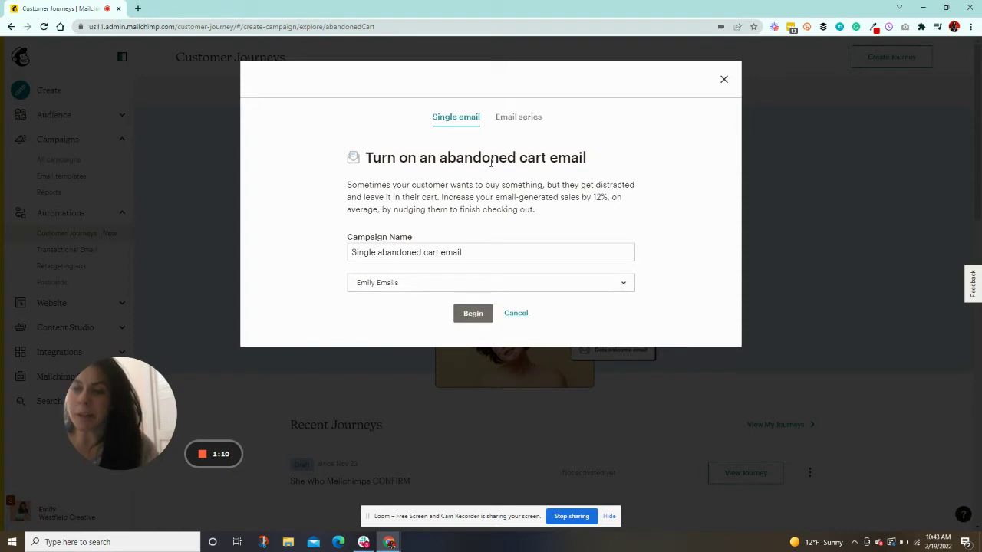
# - Create the abandoned cart automation as an email series named "Abandoned cart email series 2022"
pyautogui.click(517, 119)
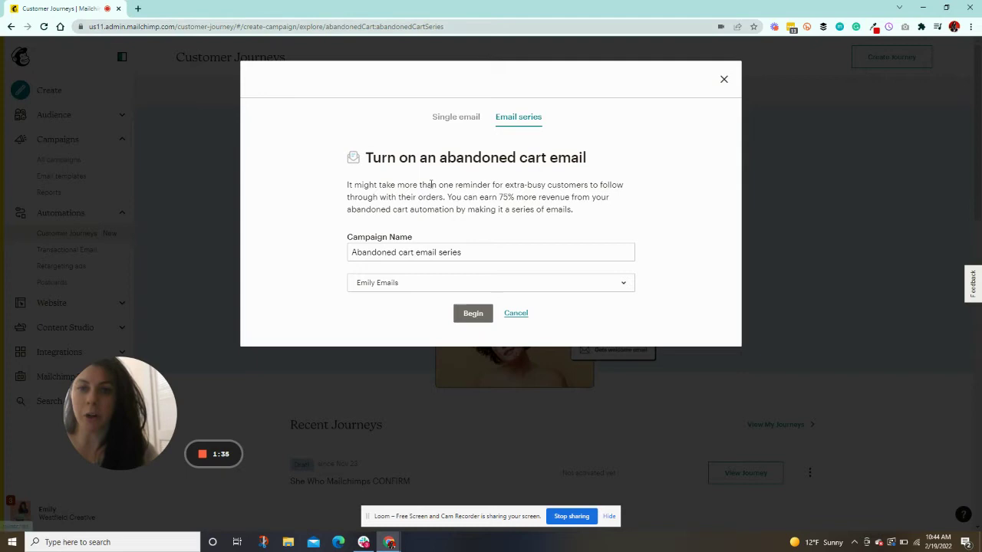
pyautogui.click(485, 253)
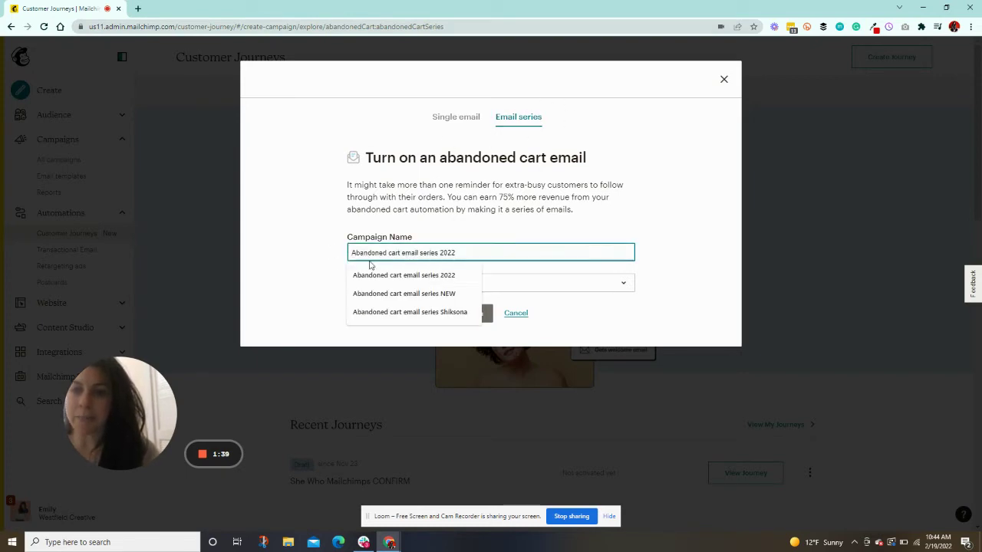
pyautogui.write('2022')
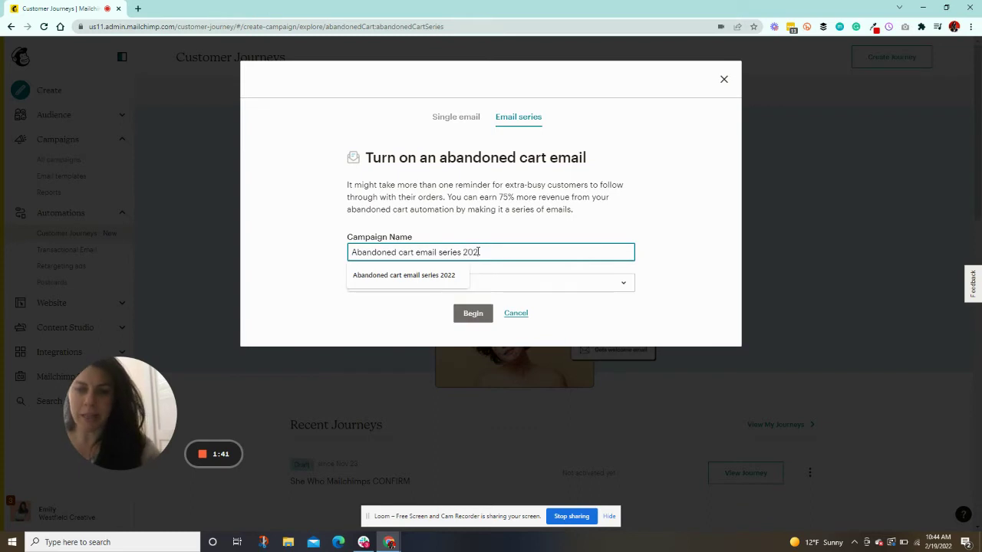
pyautogui.click(470, 318)
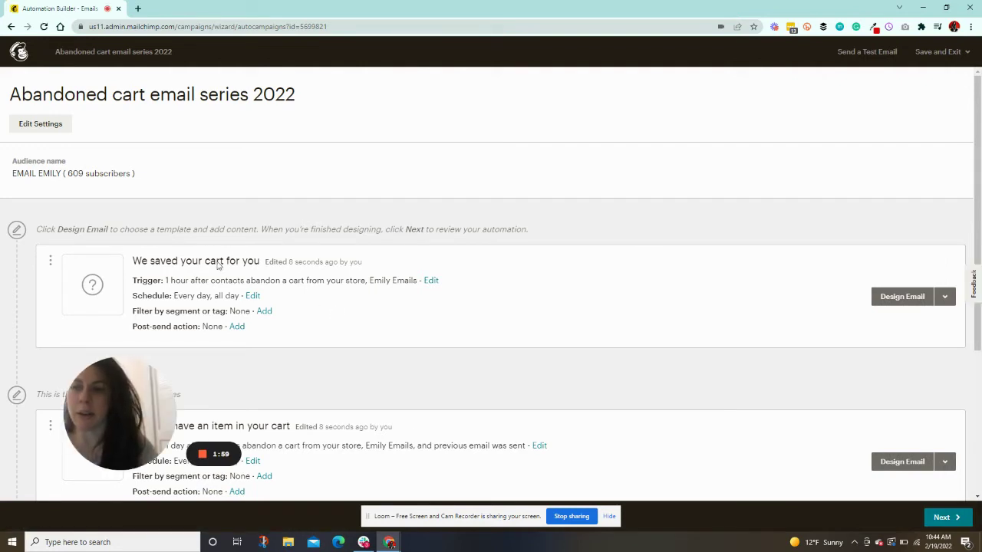
# - Set the trigger delay of the first email, "We saved your cart for you", to 4 hours after cart abandonment
pyautogui.scroll(-3, 384, 277)
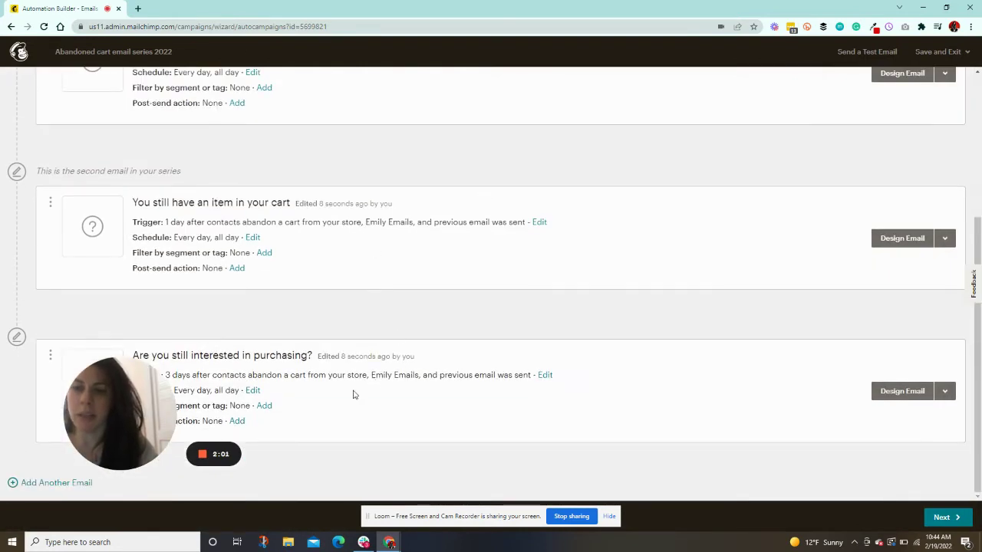
pyautogui.scroll(3, 285, 373)
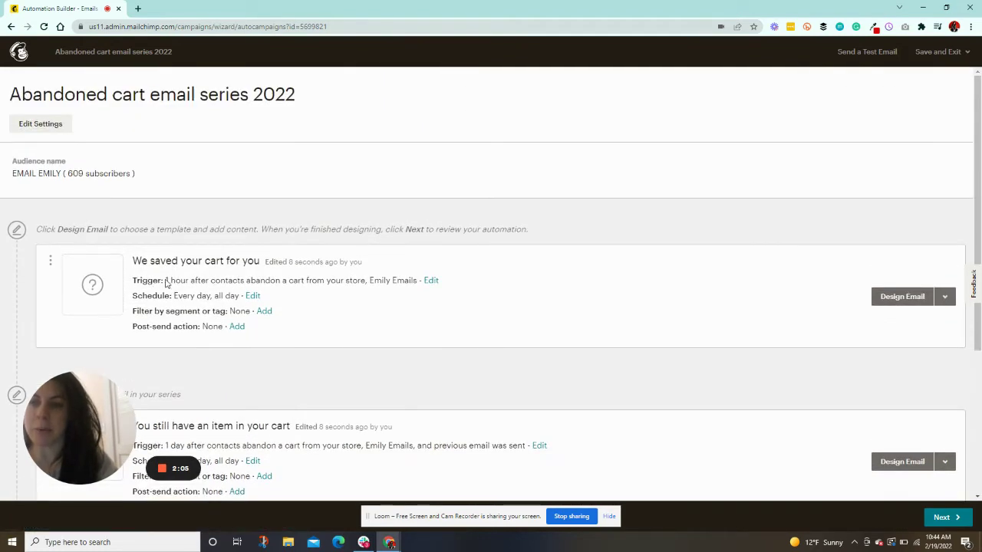
pyautogui.click(430, 280)
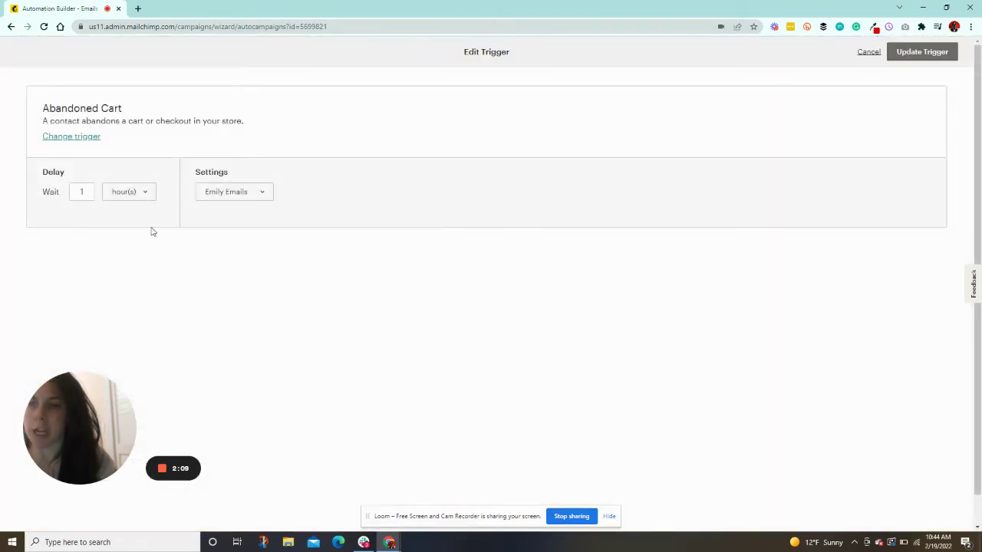
pyautogui.click(85, 192)
pyautogui.press('BackSpace')
pyautogui.write('4')
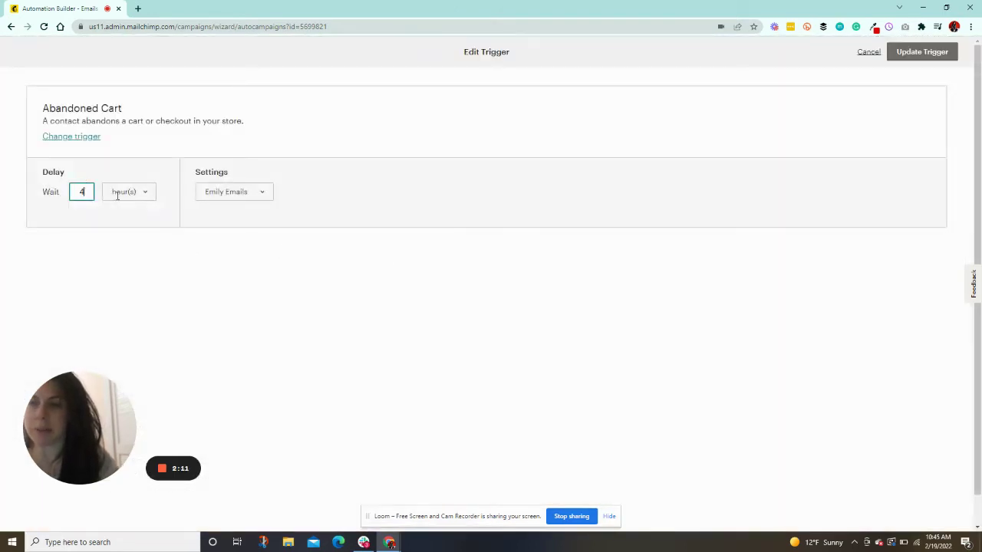
pyautogui.click(896, 52)
# - Start designing the first email in the series and set its subject line to "Forgot something?"
pyautogui.scroll(-3, 237, 256)
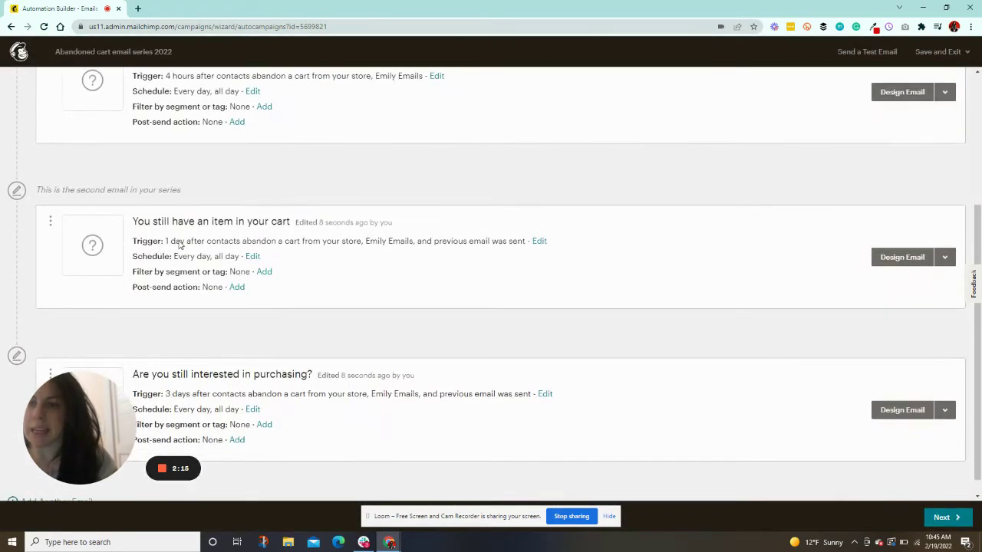
pyautogui.scroll(-1, 274, 242)
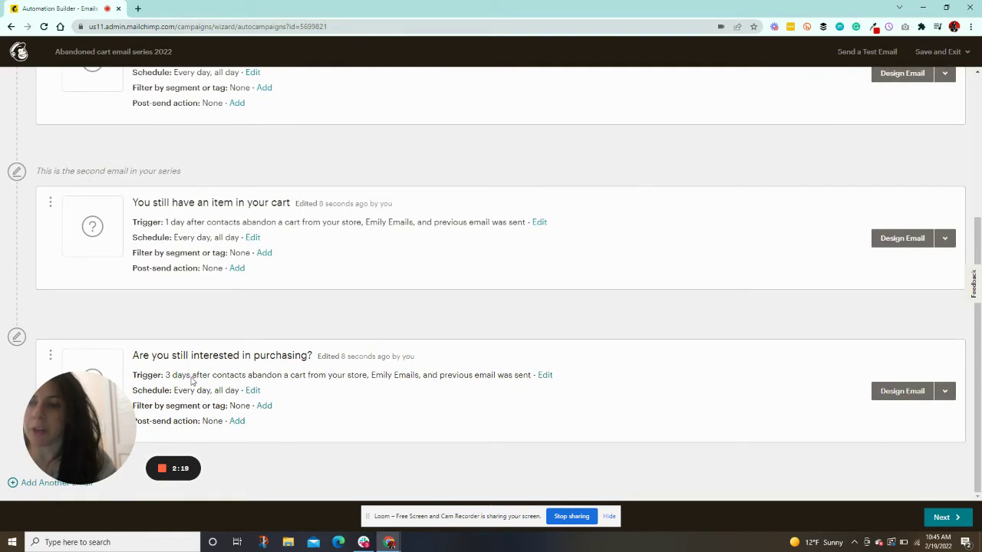
pyautogui.scroll(3, 273, 368)
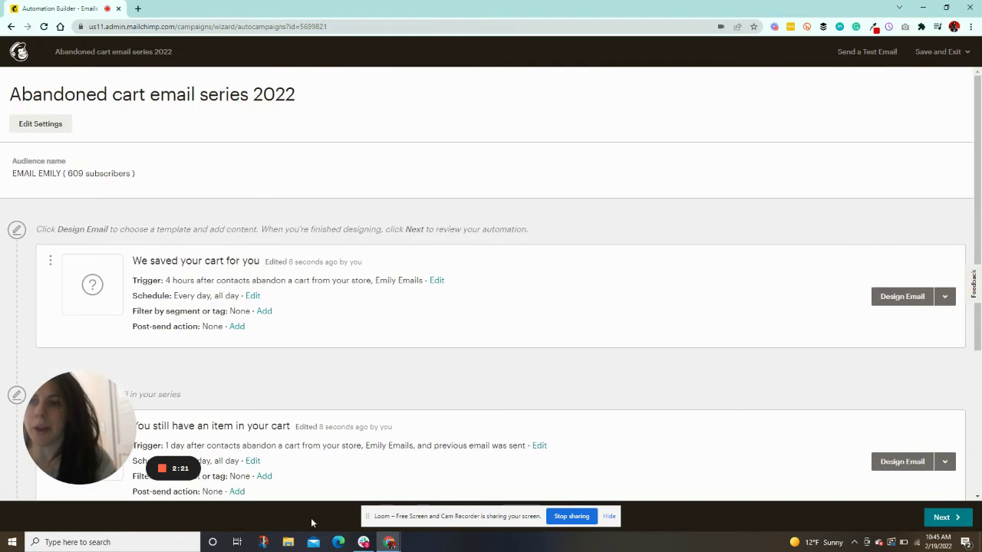
pyautogui.scroll(-3, 305, 373)
pyautogui.scroll(3, 305, 384)
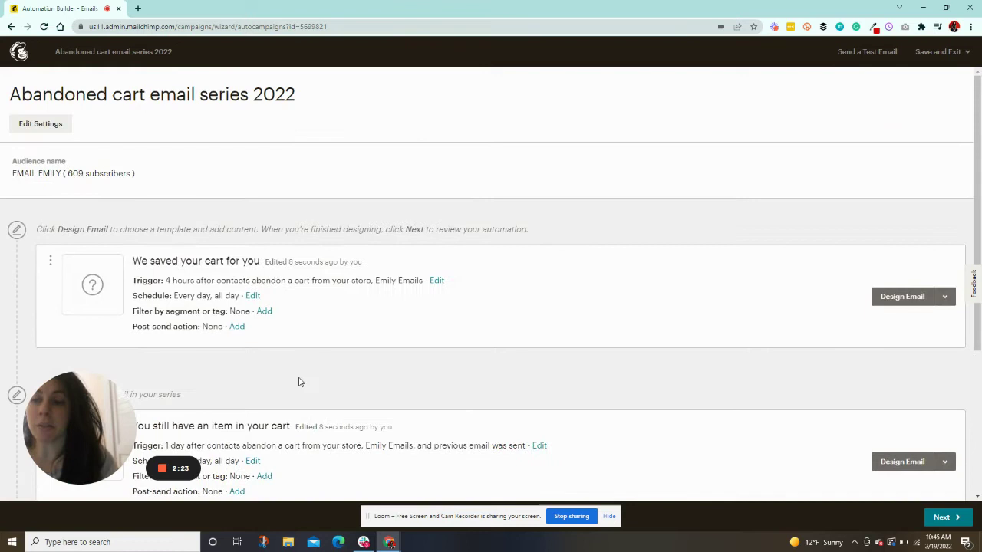
pyautogui.click(915, 302)
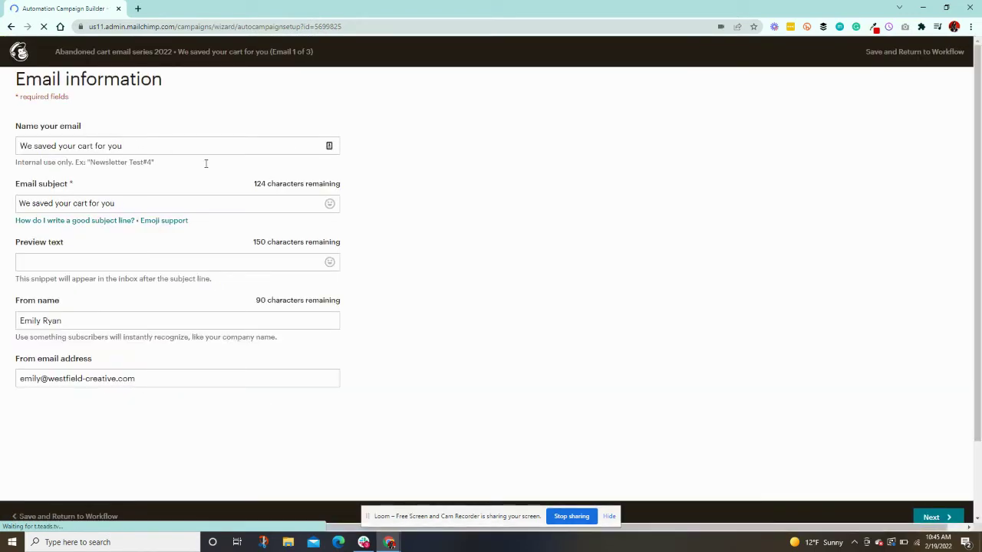
pyautogui.click(212, 201)
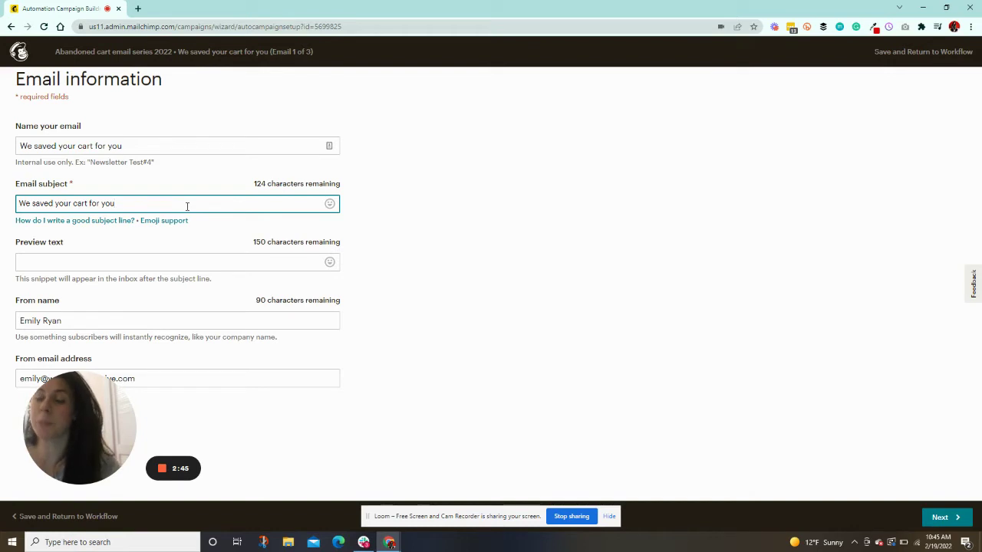
pyautogui.moveTo(187, 206); pyautogui.dragTo(3, 202)
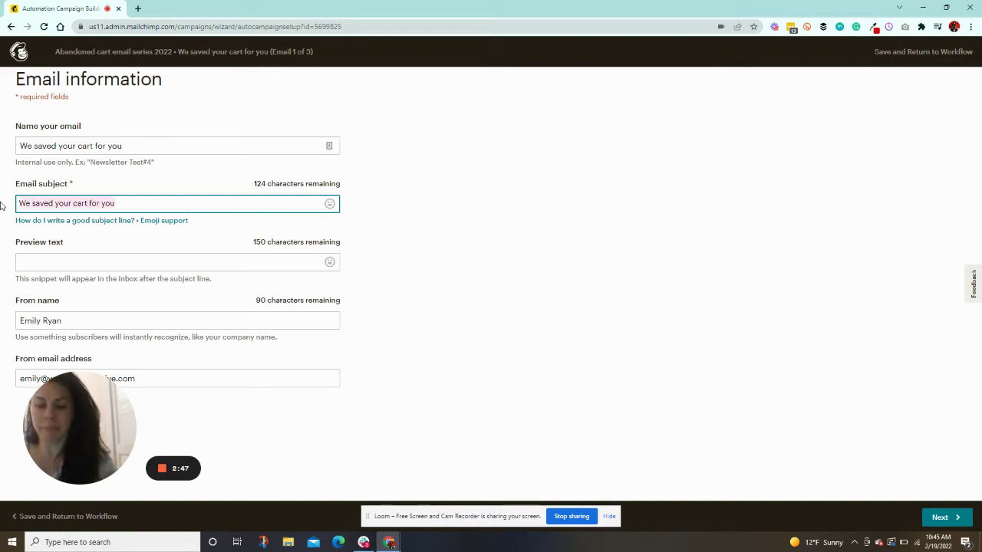
pyautogui.write('Forgot something?')
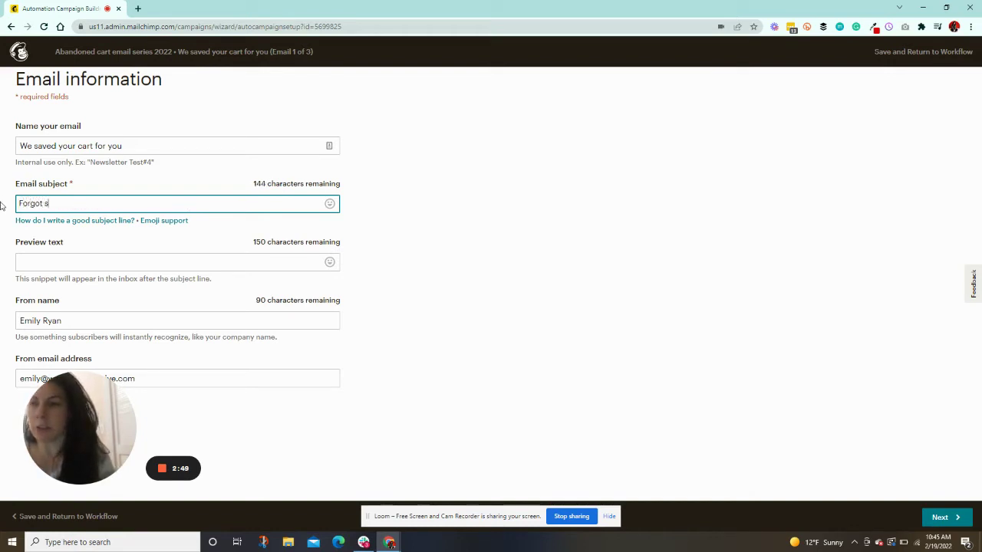
# - Enter "We're holding for you." as the first email's preview text
pyautogui.click(90, 258)
pyautogui.write('Re')
pyautogui.press('BackSpace')
pyautogui.press('BackSpace')
pyautogui.write("We'")
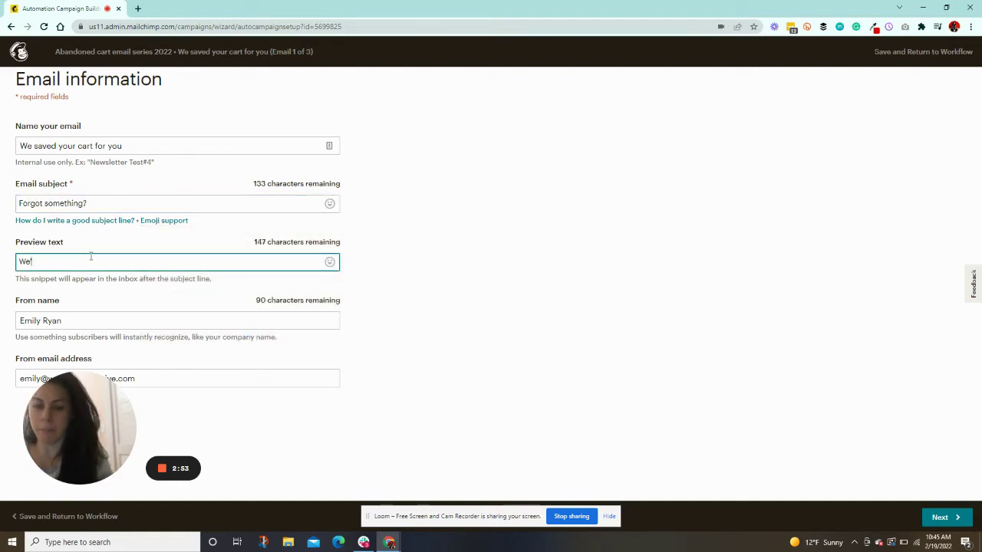
pyautogui.write('re holding for you.')
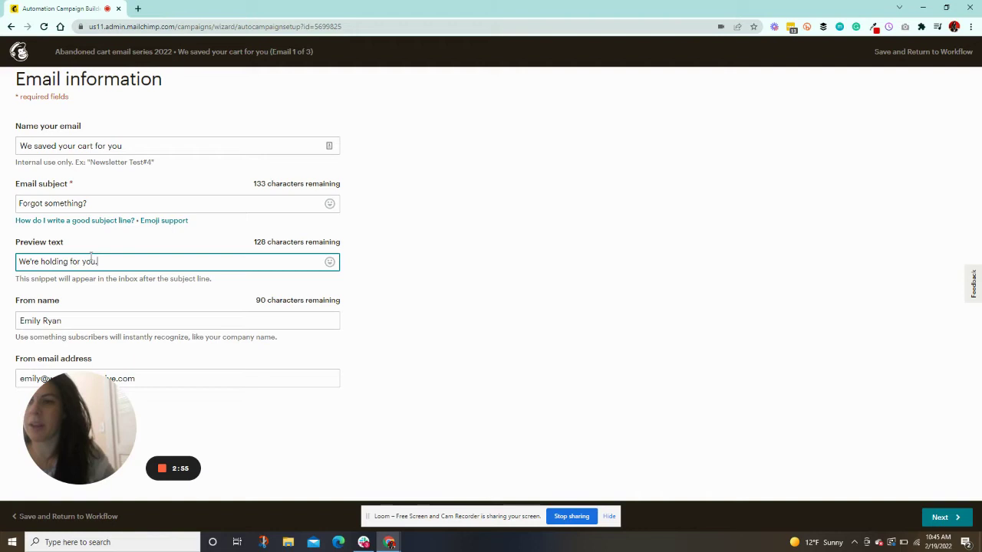
pyautogui.click(609, 268)
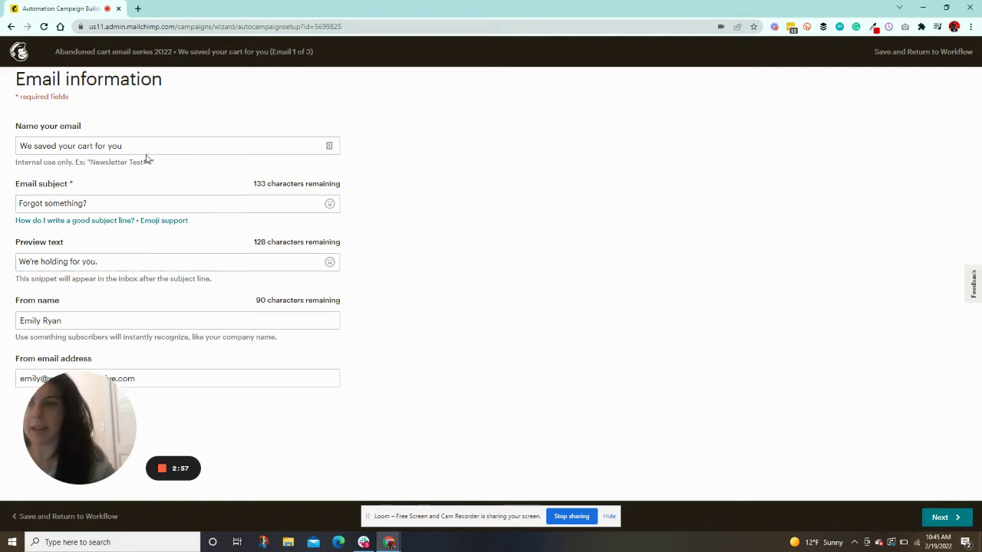
# - Apply the Abandoned Cart with Product Recommendations template and shrink its logo image to about a third of full display size
pyautogui.click(945, 517)
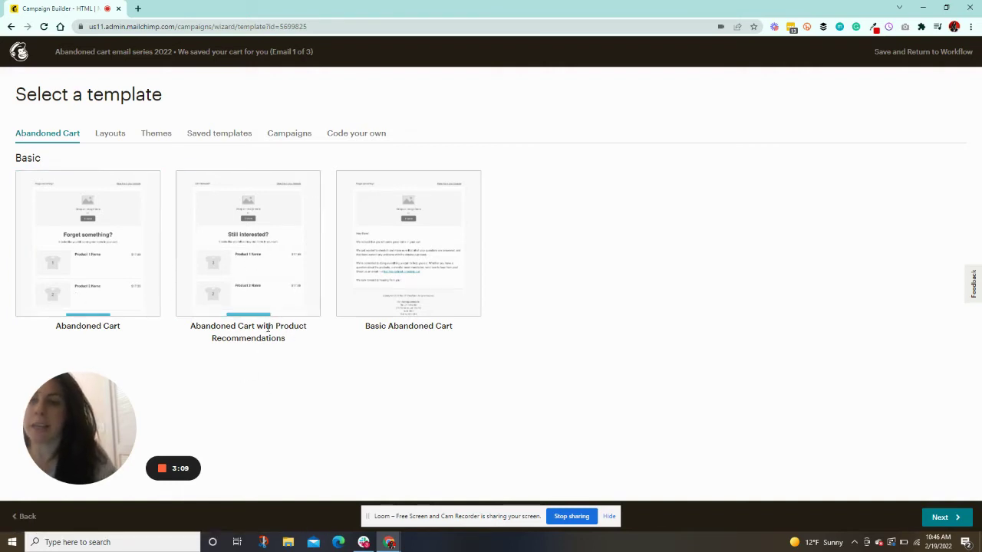
pyautogui.click(273, 291)
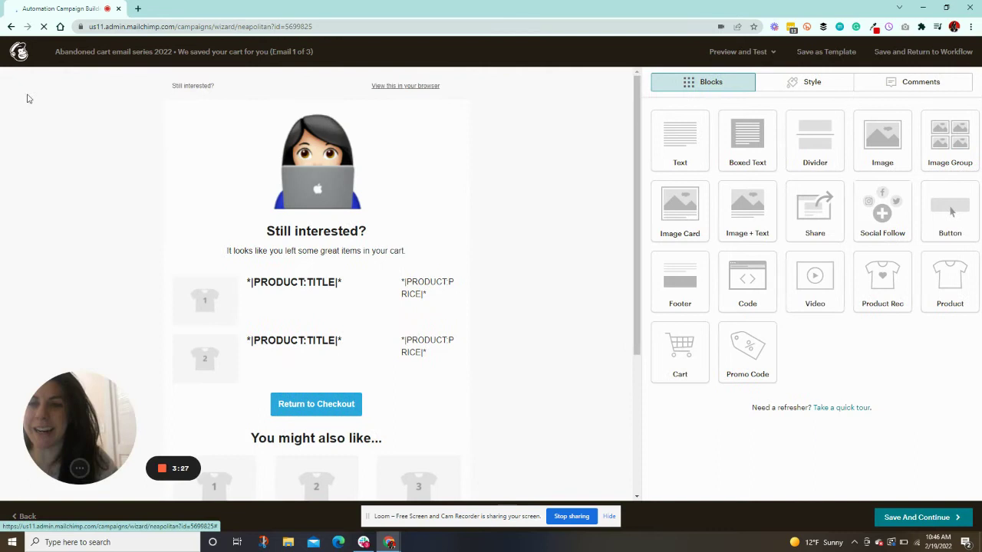
pyautogui.click(423, 158)
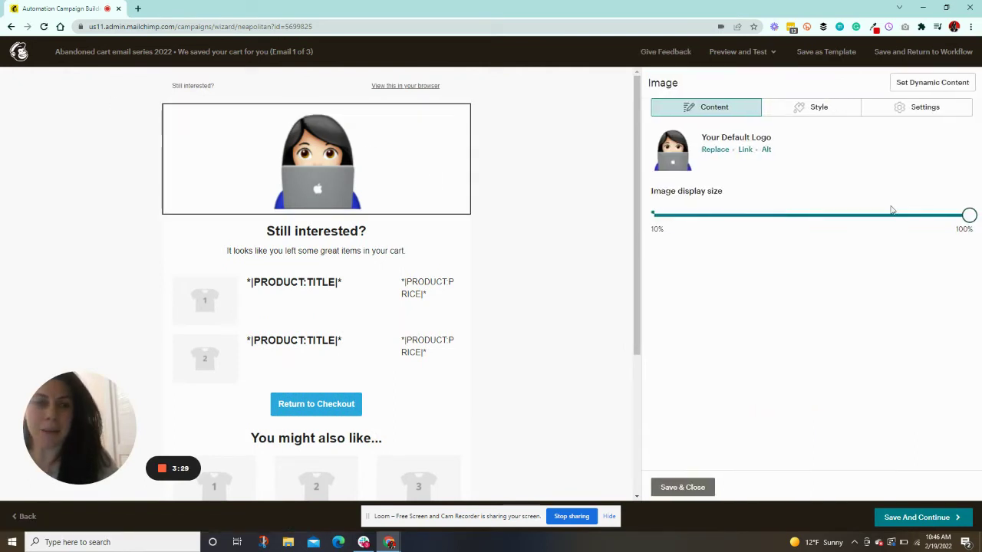
pyautogui.moveTo(969, 215); pyautogui.dragTo(735, 214)
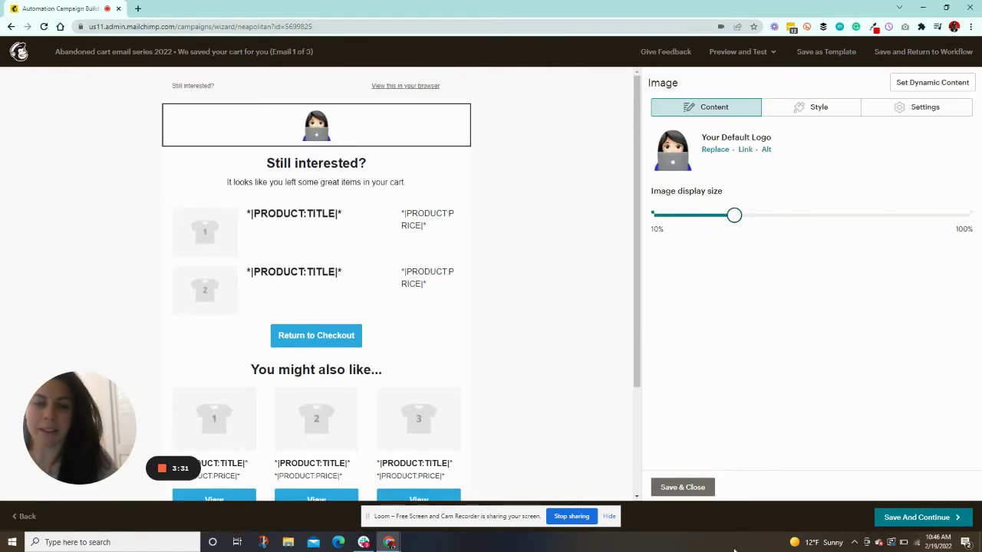
pyautogui.click(676, 489)
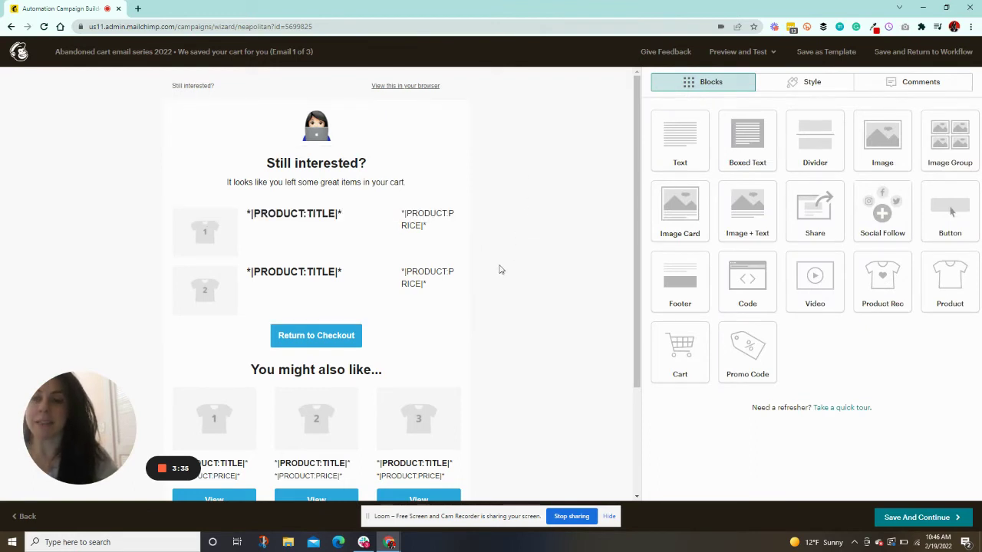
# - Replace the "Still interested?" heading above the cart items with "Forgot something?" and save the text block
pyautogui.scroll(-2, 481, 276)
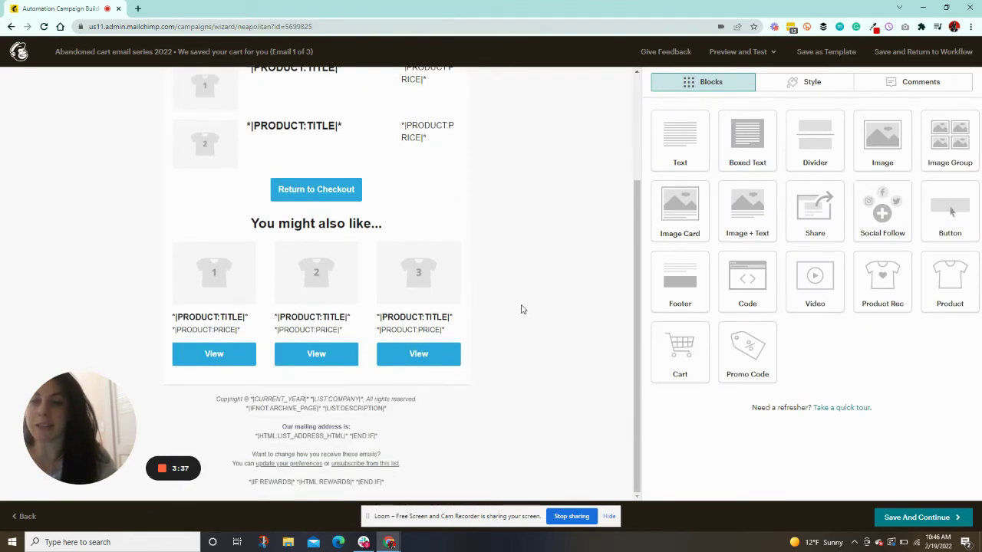
pyautogui.scroll(2, 523, 309)
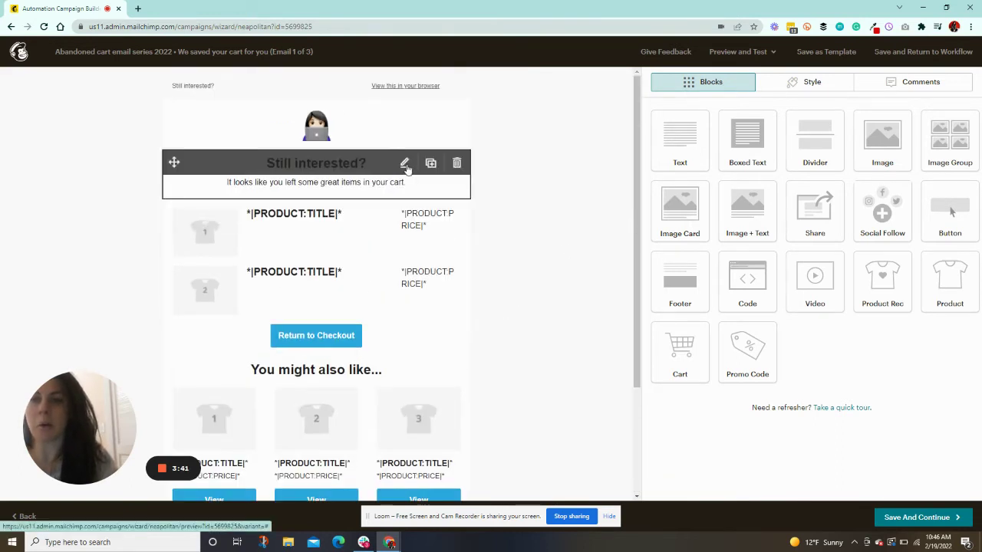
pyautogui.click(406, 163)
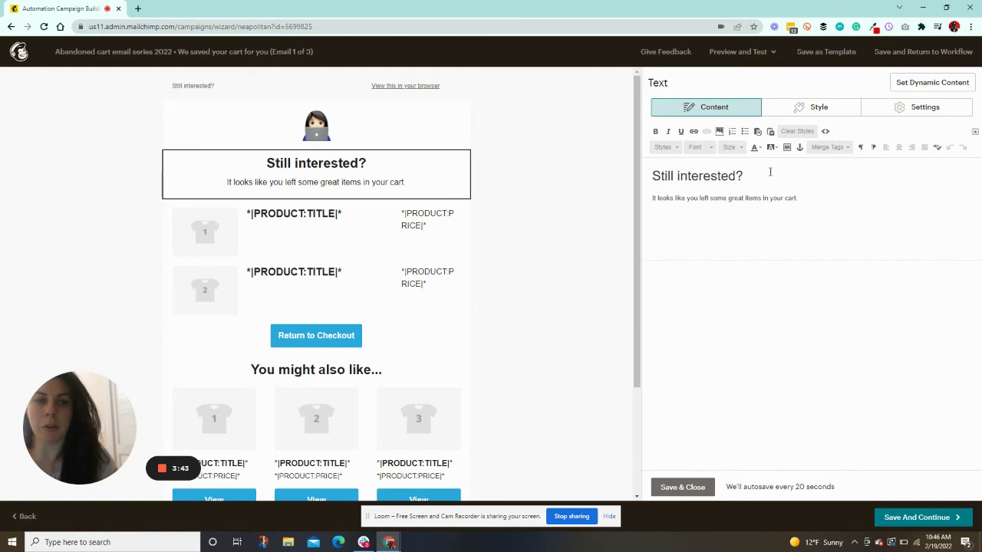
pyautogui.moveTo(767, 176); pyautogui.dragTo(595, 175)
pyautogui.write('Forgot some')
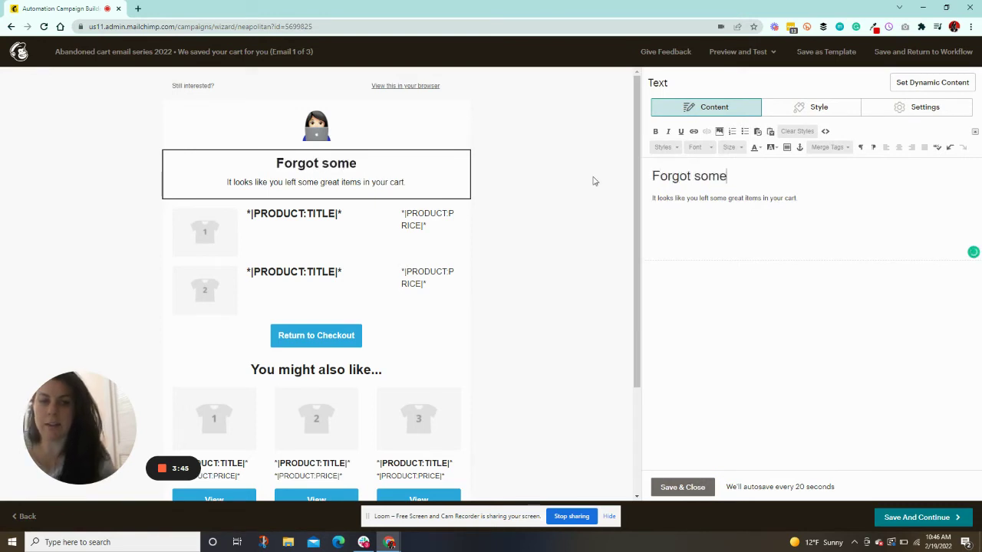
pyautogui.write('thing?')
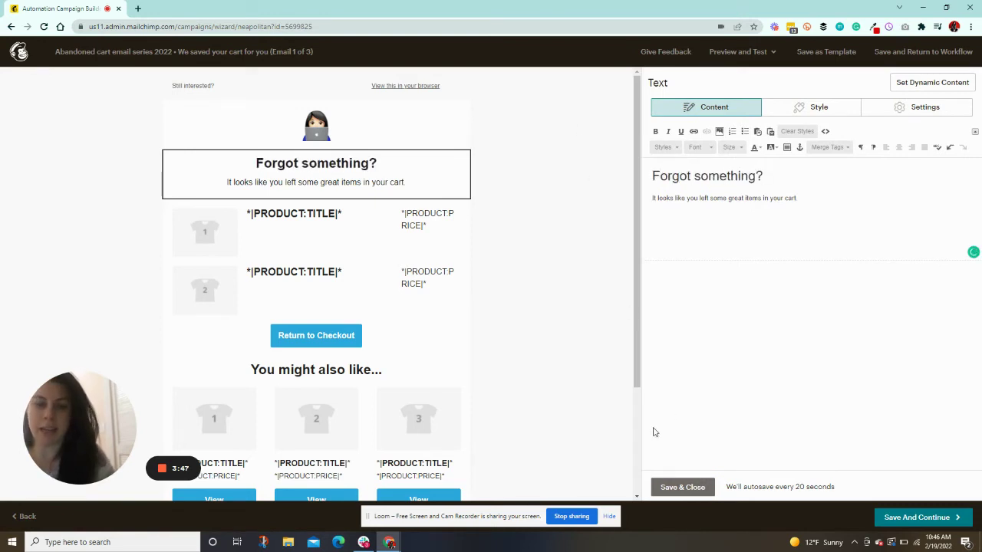
pyautogui.click(669, 487)
# - Set the email's page background to the light salmon color #f5beb0 and save the page style
pyautogui.click(793, 83)
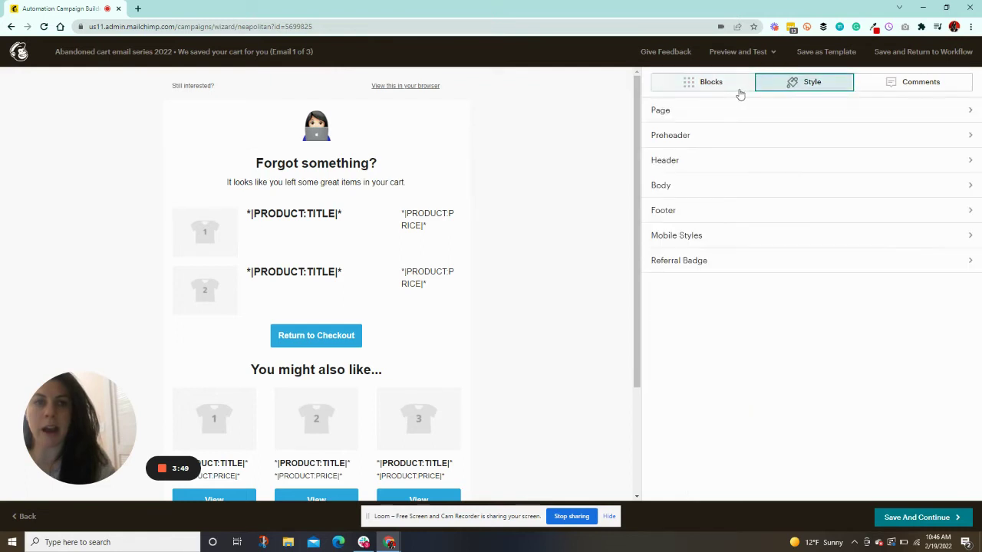
pyautogui.click(719, 110)
pyautogui.click(683, 152)
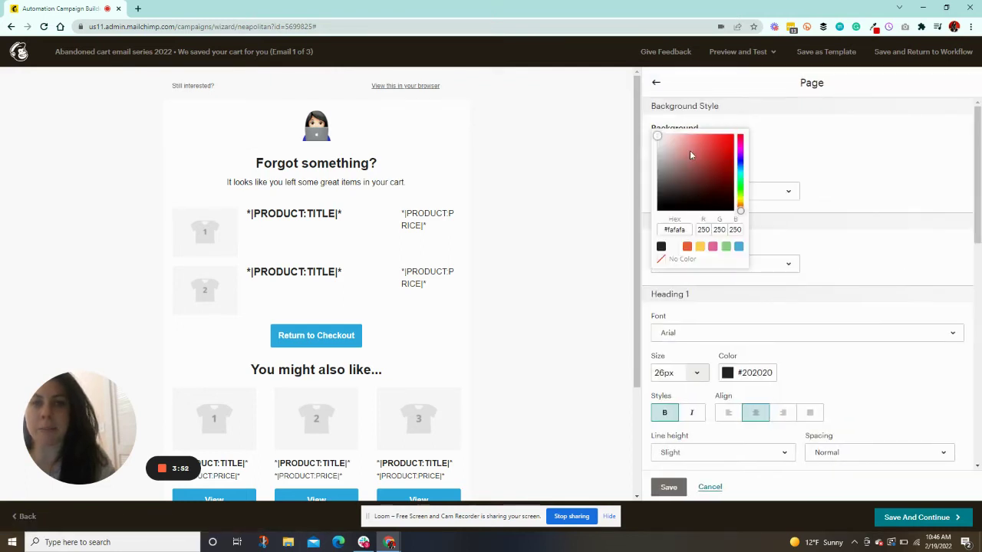
pyautogui.moveTo(690, 155); pyautogui.dragTo(678, 137)
pyautogui.click(687, 246)
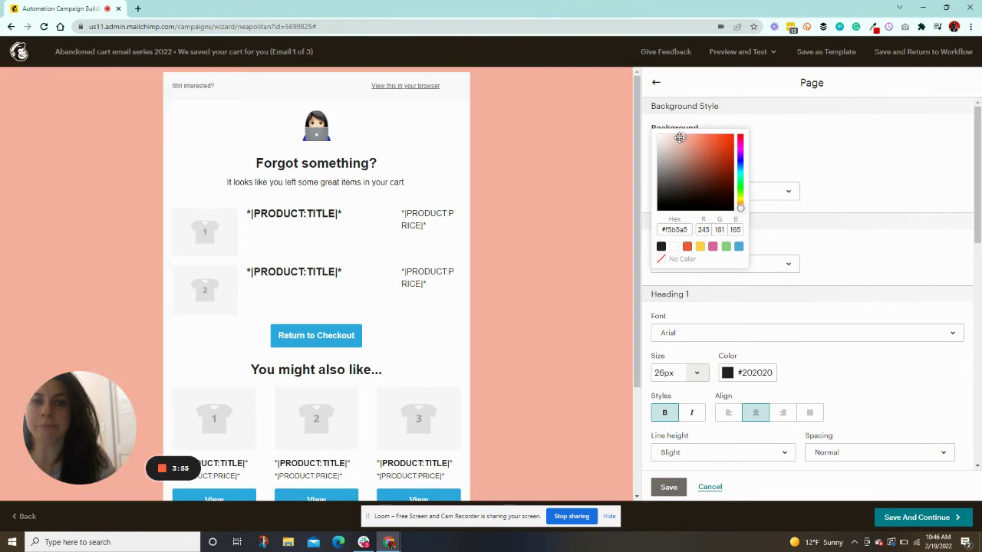
pyautogui.click(827, 140)
pyautogui.click(668, 487)
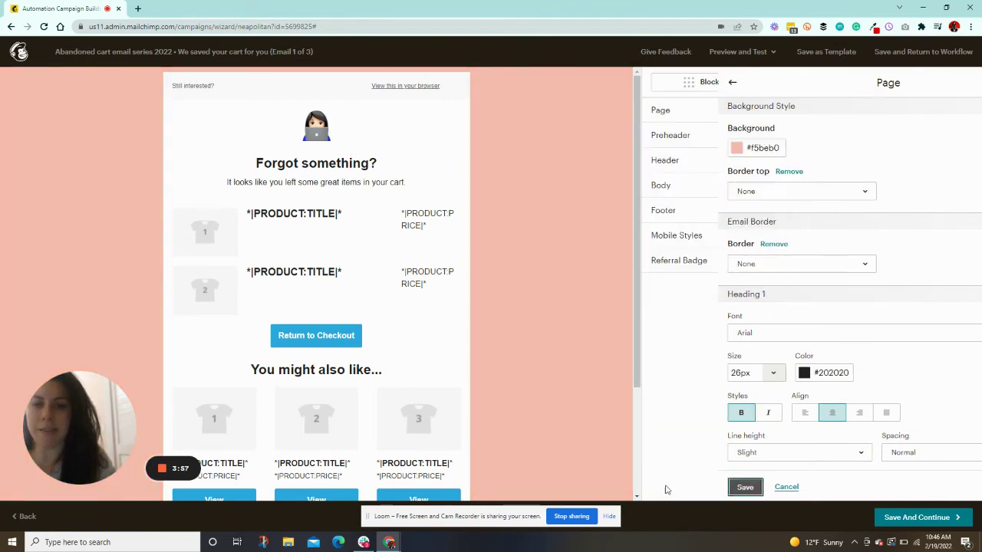
# - Change the Return to Checkout button's background color to black (#000000)
pyautogui.click(403, 338)
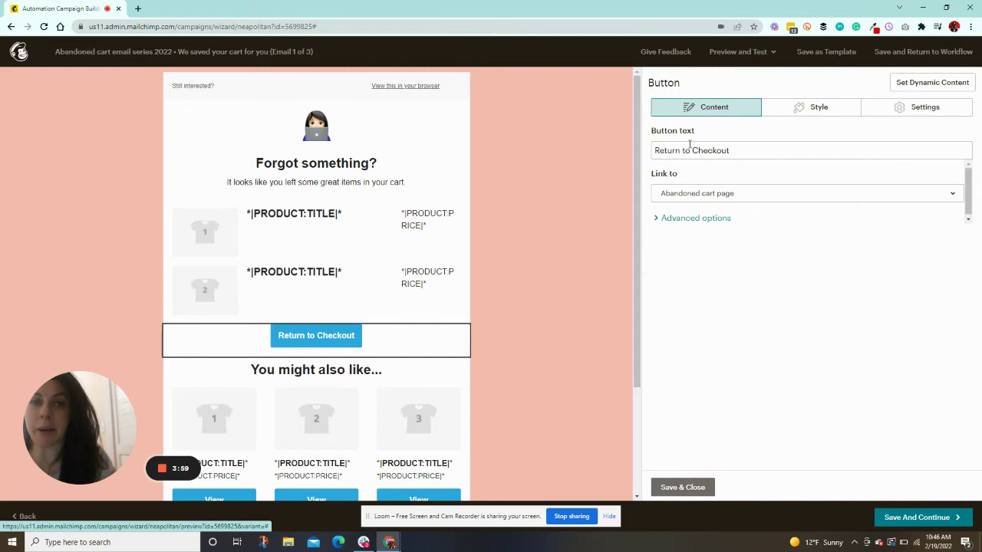
pyautogui.click(811, 106)
pyautogui.click(683, 307)
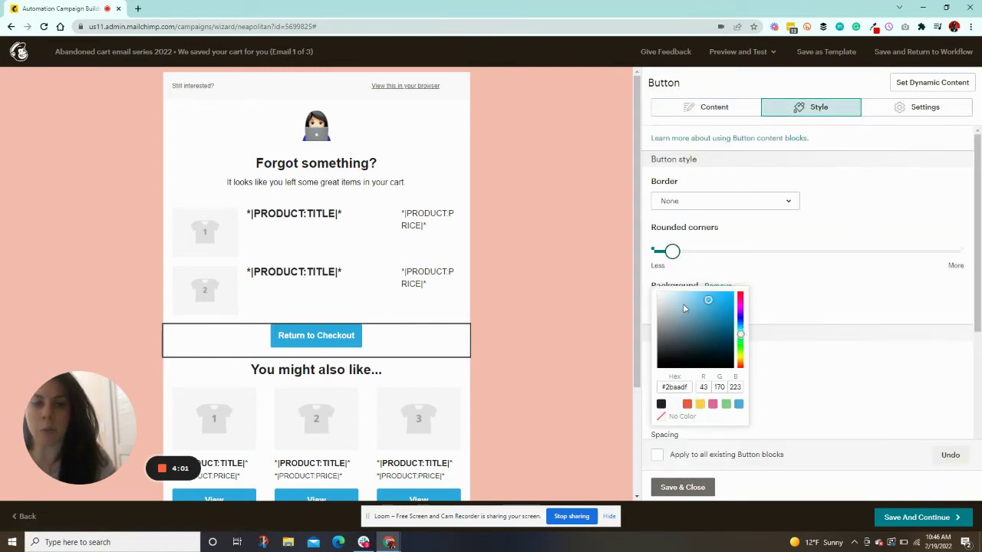
pyautogui.moveTo(680, 330); pyautogui.dragTo(658, 372)
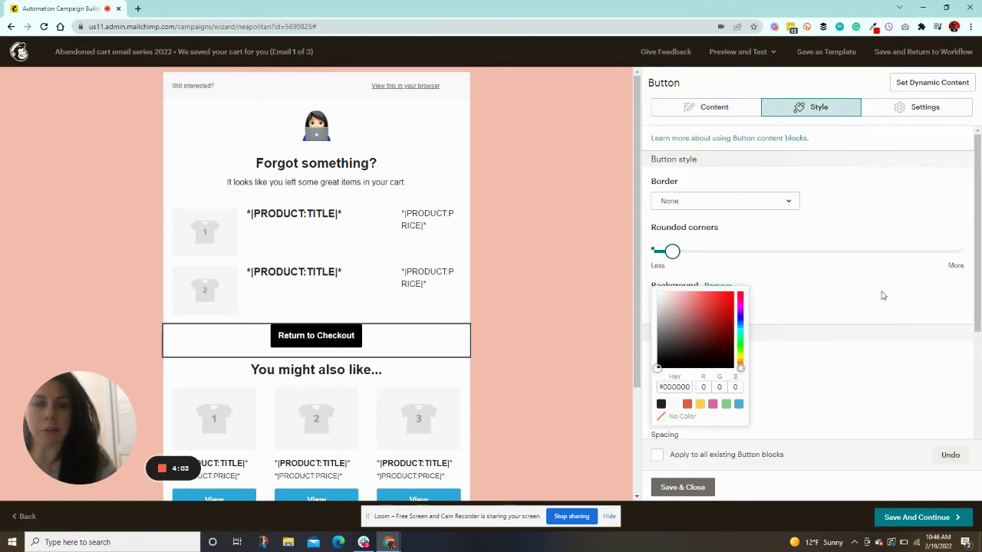
pyautogui.click(879, 278)
# - Set the Return to Checkout button's text spacing to 1px and font to Roboto, and save the block
pyautogui.scroll(-2, 767, 330)
pyautogui.click(712, 354)
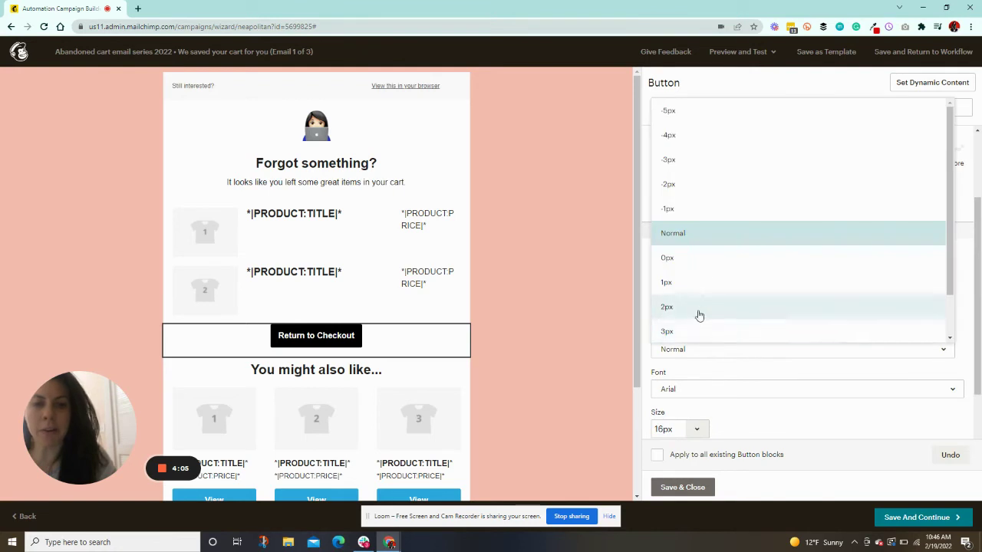
pyautogui.click(699, 309)
pyautogui.click(703, 351)
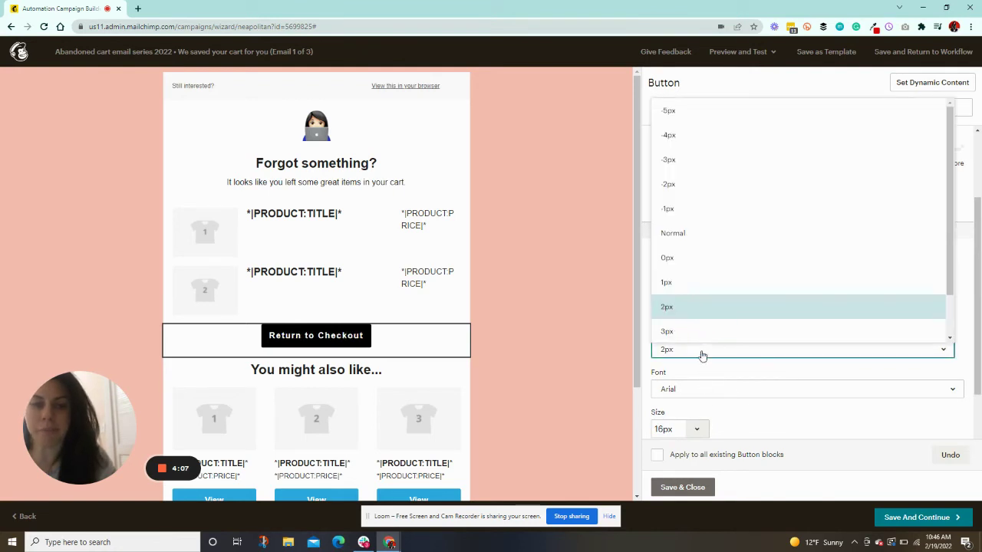
pyautogui.click(681, 278)
pyautogui.scroll(-1, 773, 342)
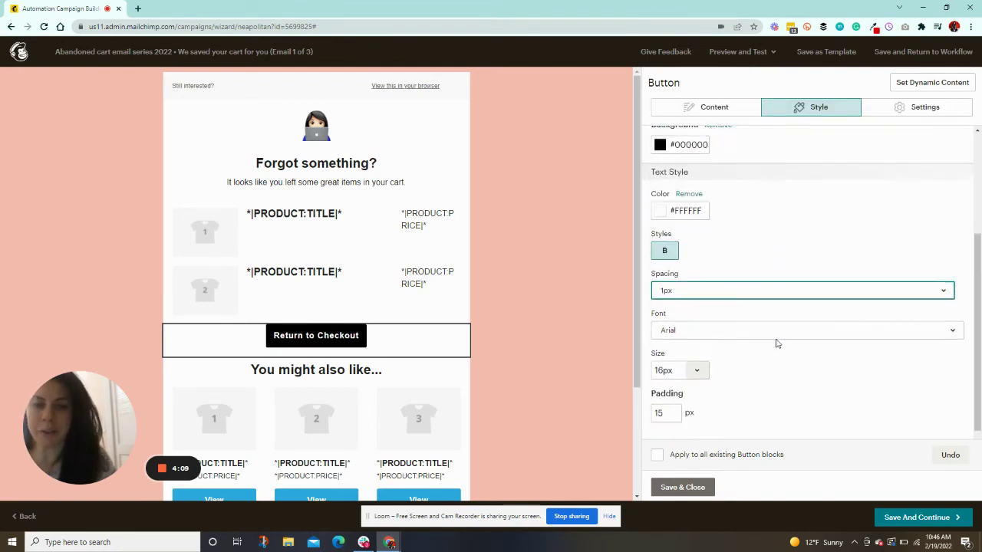
pyautogui.click(719, 326)
pyautogui.scroll(-3, 722, 253)
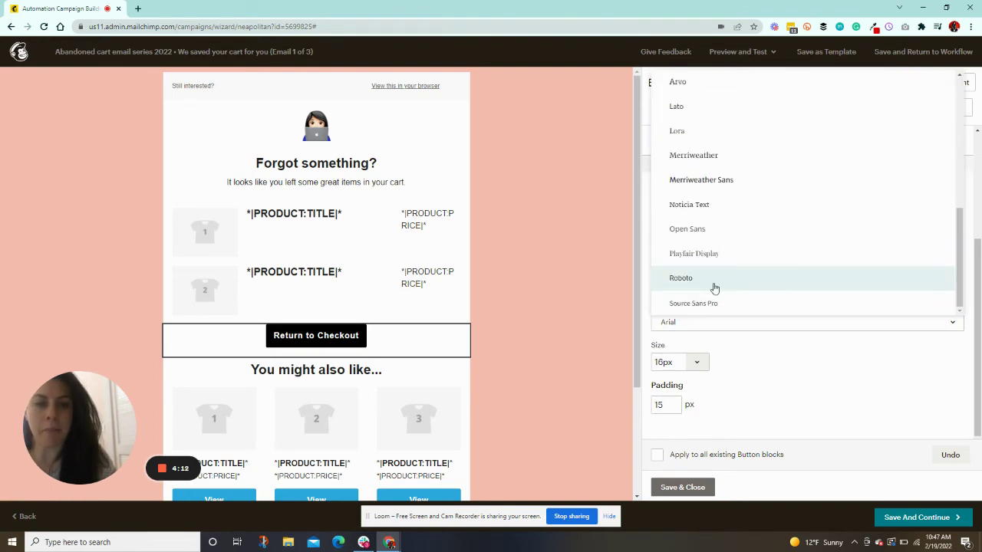
pyautogui.click(715, 285)
pyautogui.click(683, 487)
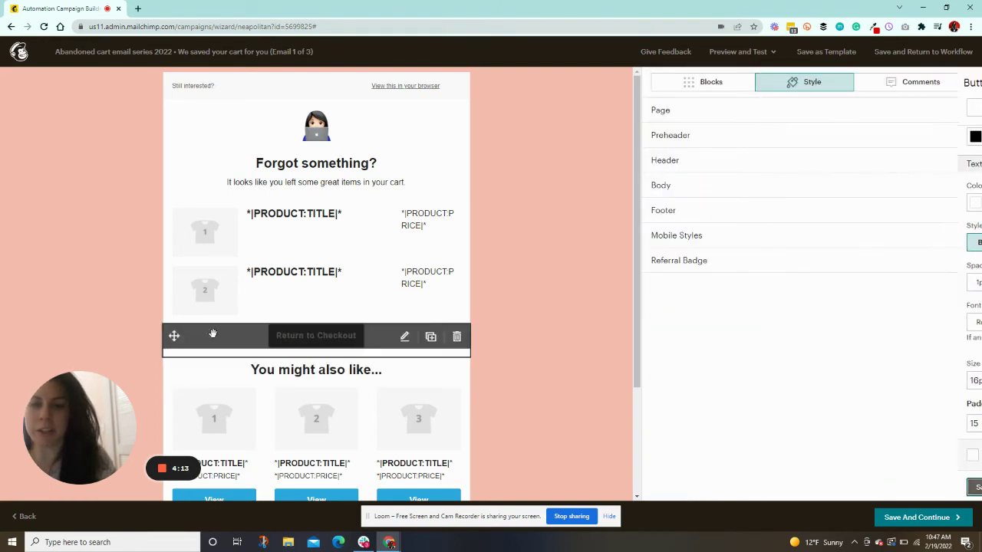
# - Insert a divider block with its default style between the Return to Checkout button and the "You might also like..." heading
pyautogui.click(700, 83)
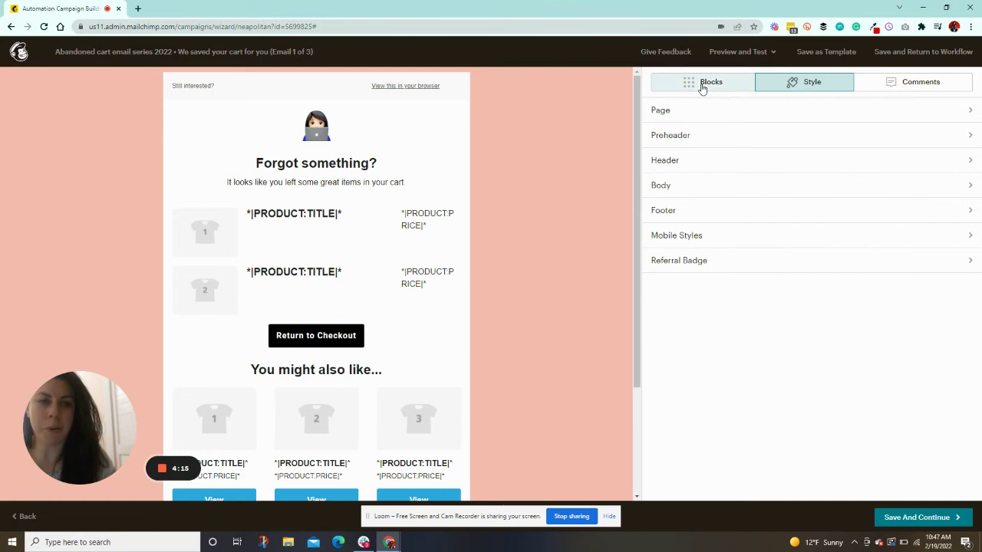
pyautogui.moveTo(592, 292); pyautogui.dragTo(372, 361)
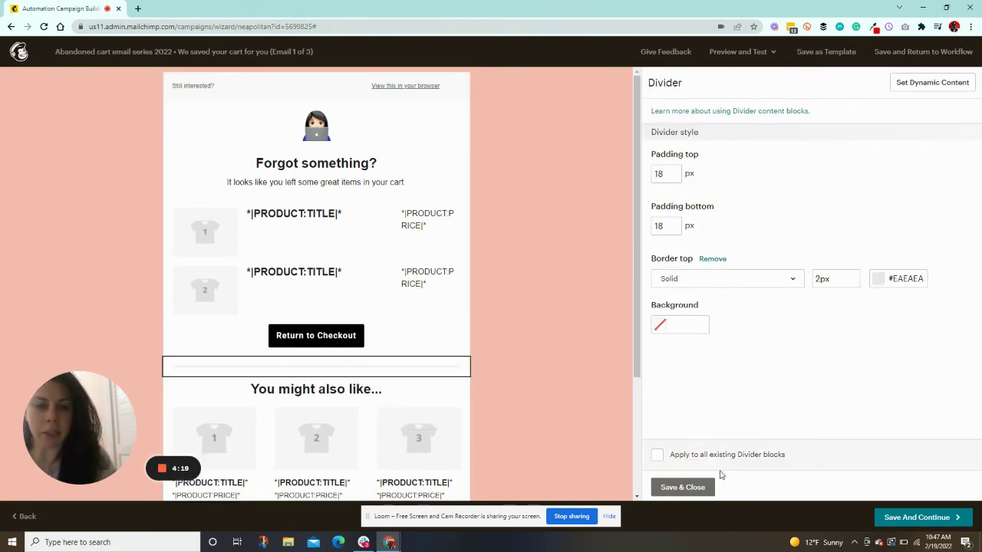
pyautogui.click(683, 487)
# - Set the email footer's background to yellow (#ffd249) and save the footer style
pyautogui.scroll(-3, 399, 307)
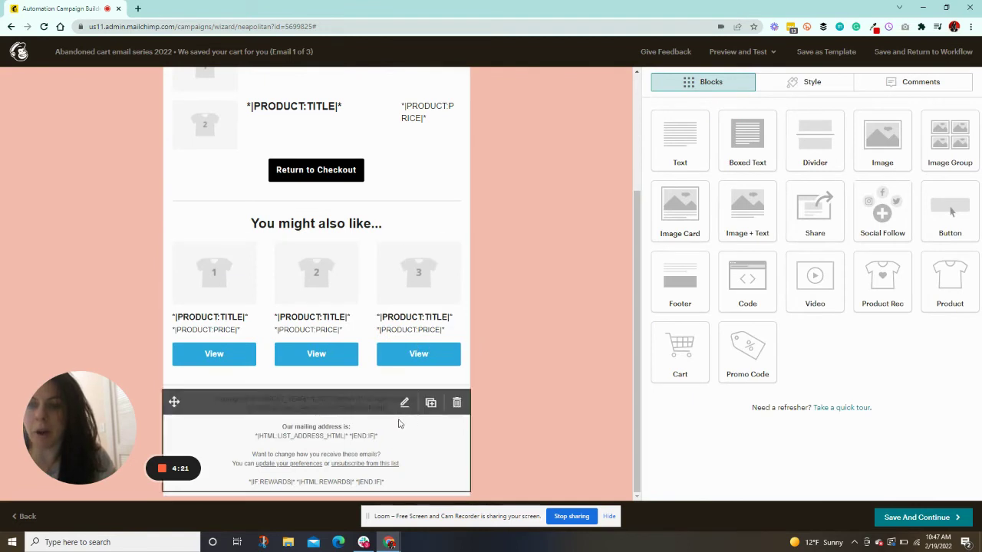
pyautogui.click(798, 83)
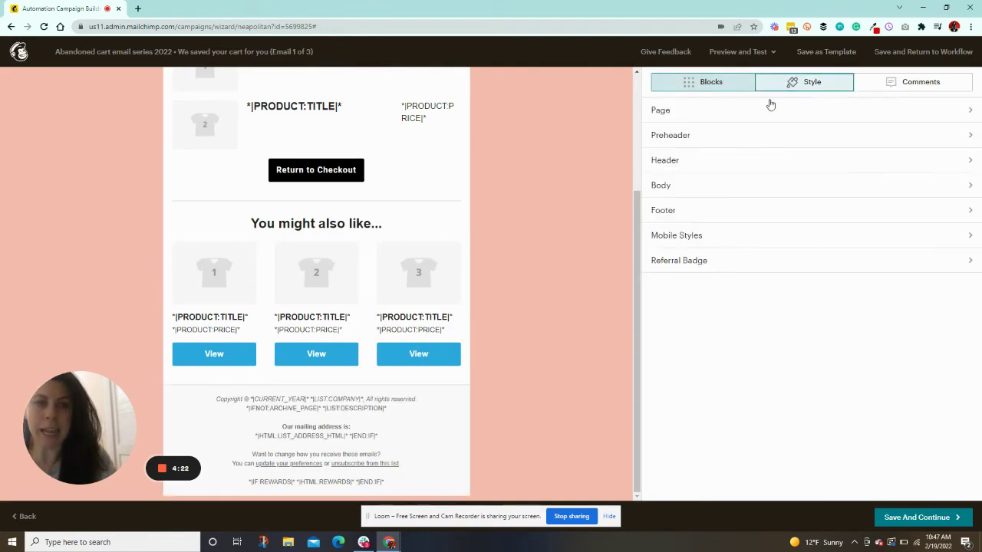
pyautogui.click(685, 215)
pyautogui.scroll(-5, 706, 292)
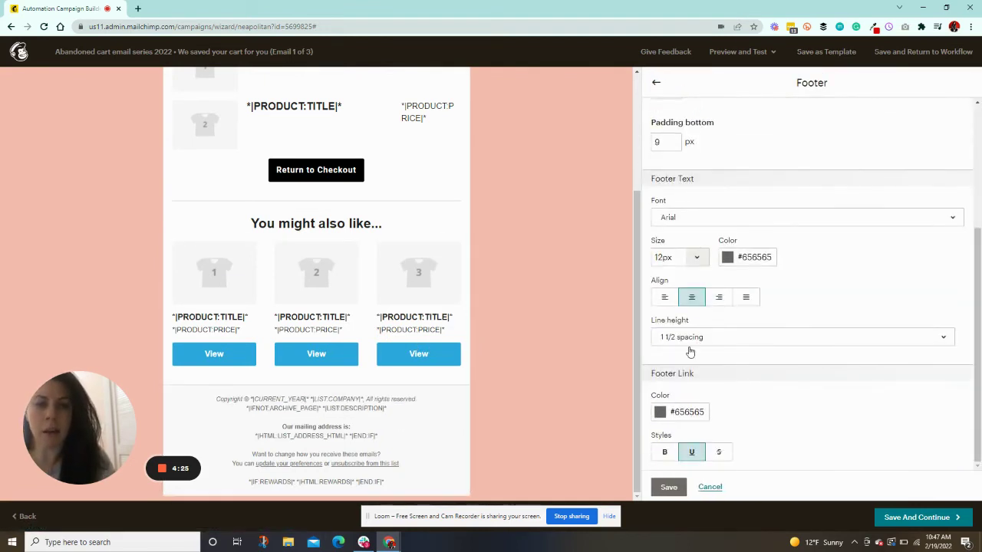
pyautogui.scroll(3, 690, 322)
pyautogui.click(682, 147)
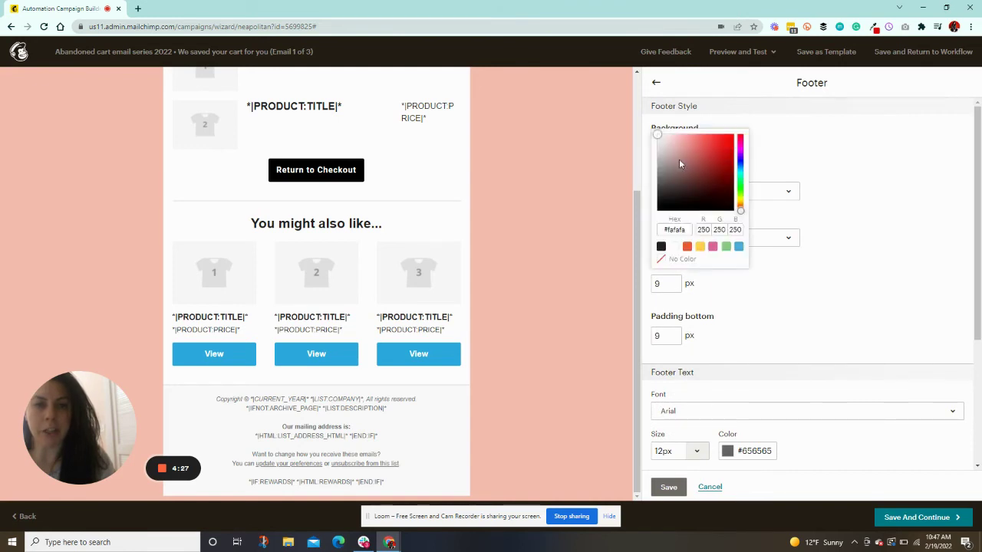
pyautogui.click(700, 247)
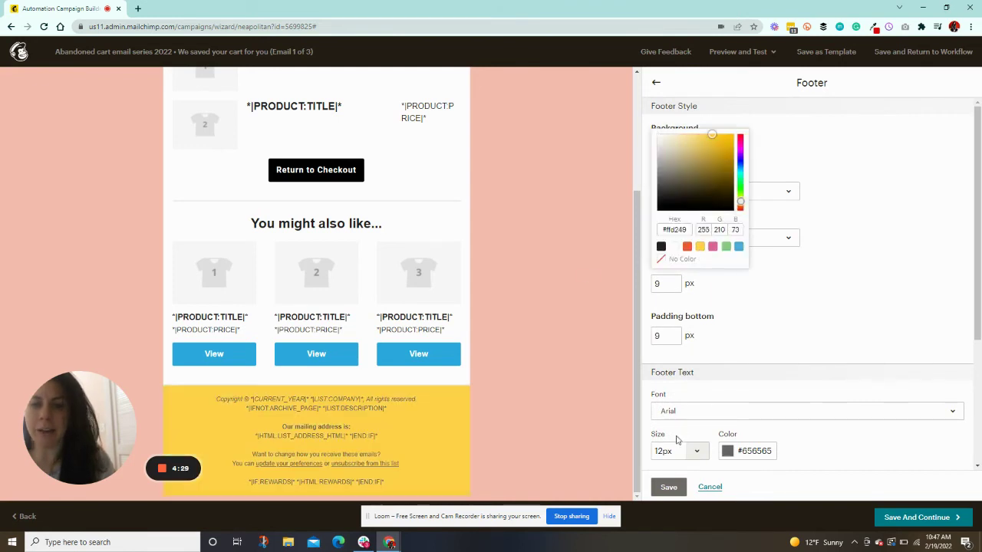
pyautogui.click(668, 487)
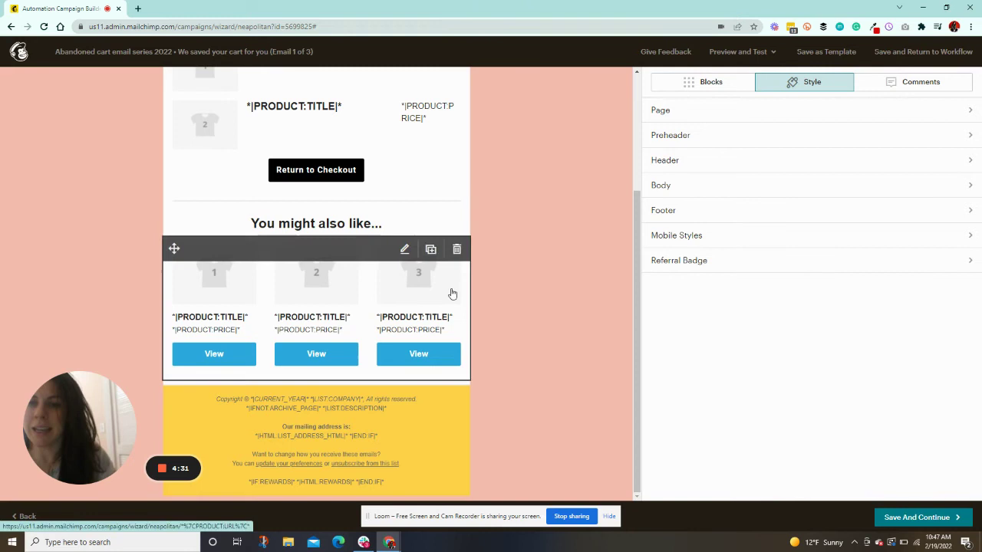
# - Preview the email with live merge tag info enabled, check the cart and product recommendation sections, and close the preview
pyautogui.scroll(2, 460, 284)
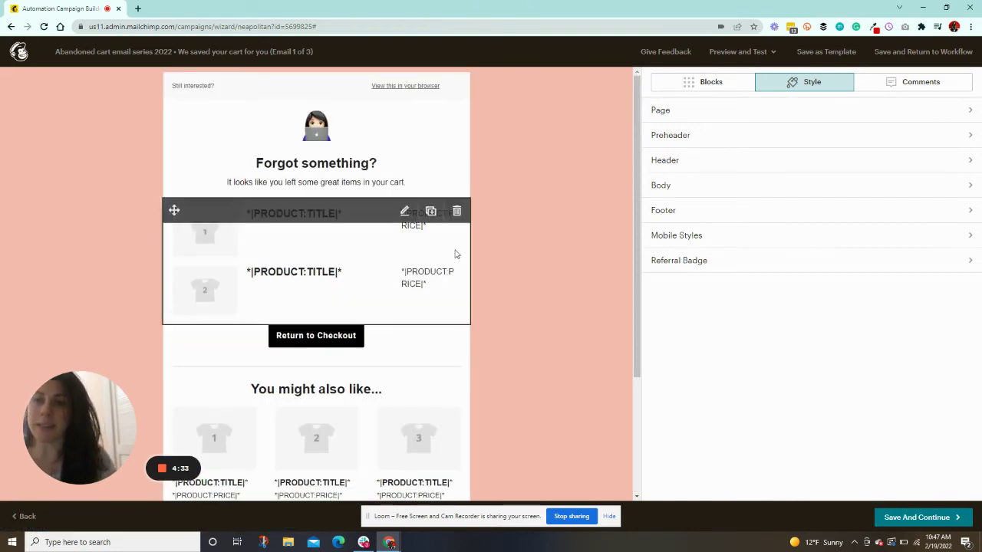
pyautogui.click(738, 52)
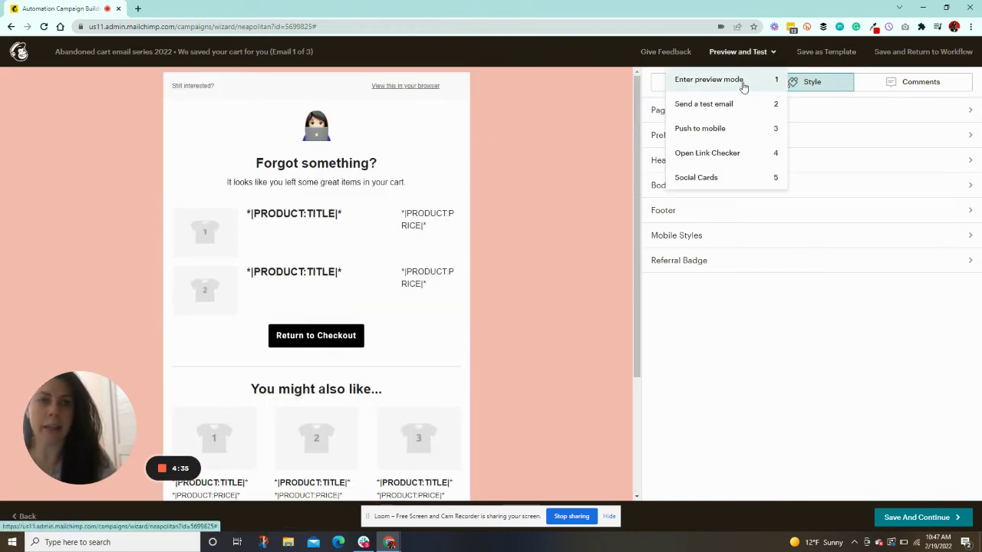
pyautogui.click(709, 80)
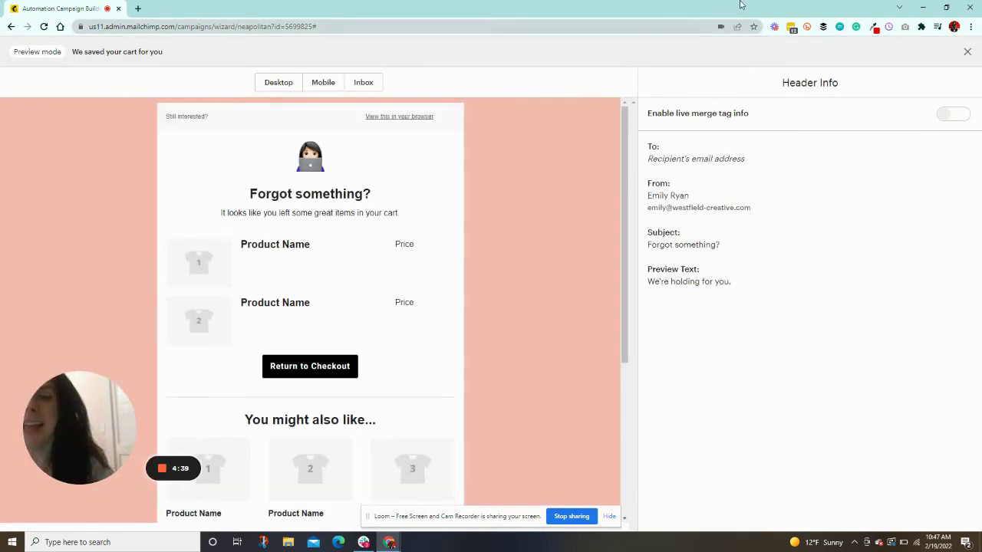
pyautogui.click(949, 115)
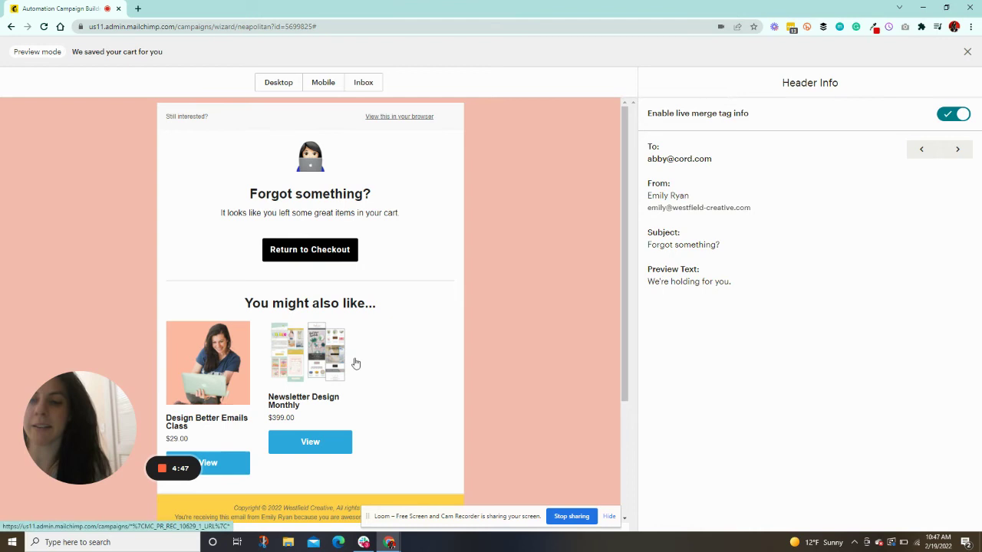
pyautogui.scroll(-2, 386, 364)
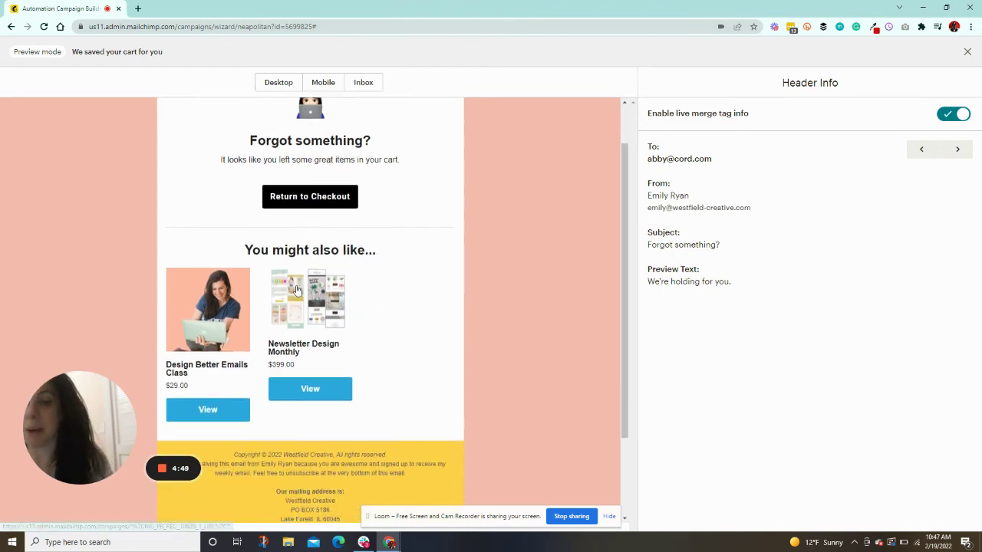
pyautogui.scroll(2, 275, 216)
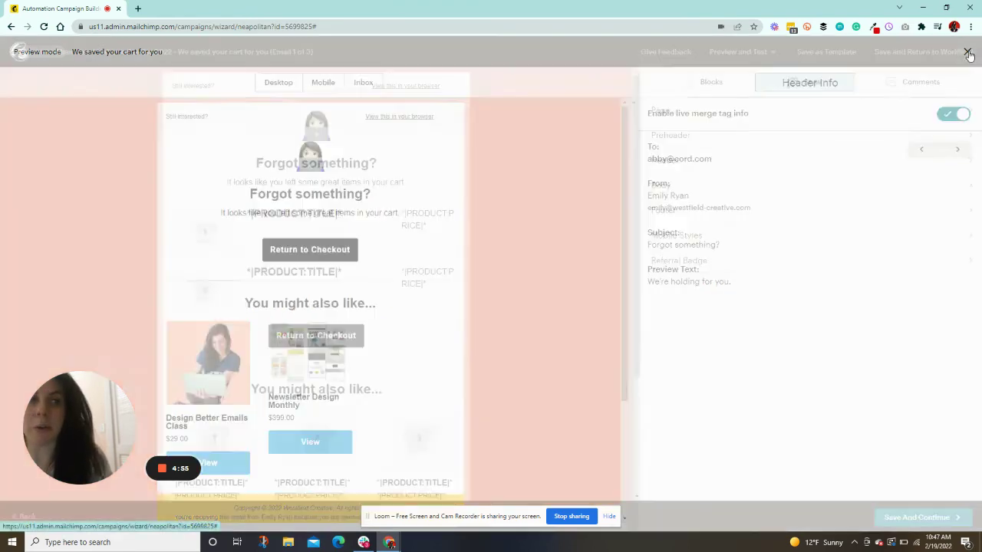
pyautogui.click(968, 51)
# - Set the product title font in the Abandoned Cart block to Roboto
pyautogui.click(385, 274)
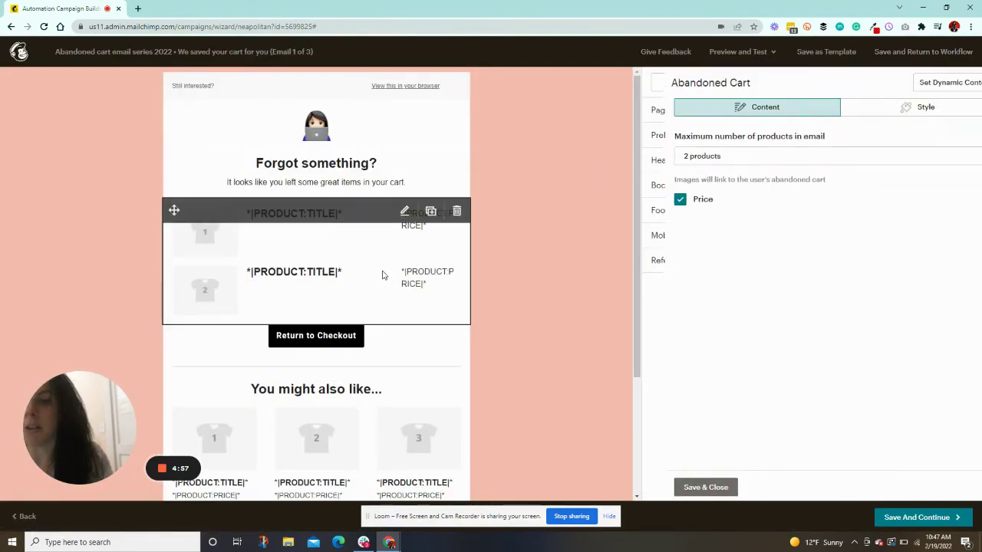
pyautogui.click(901, 110)
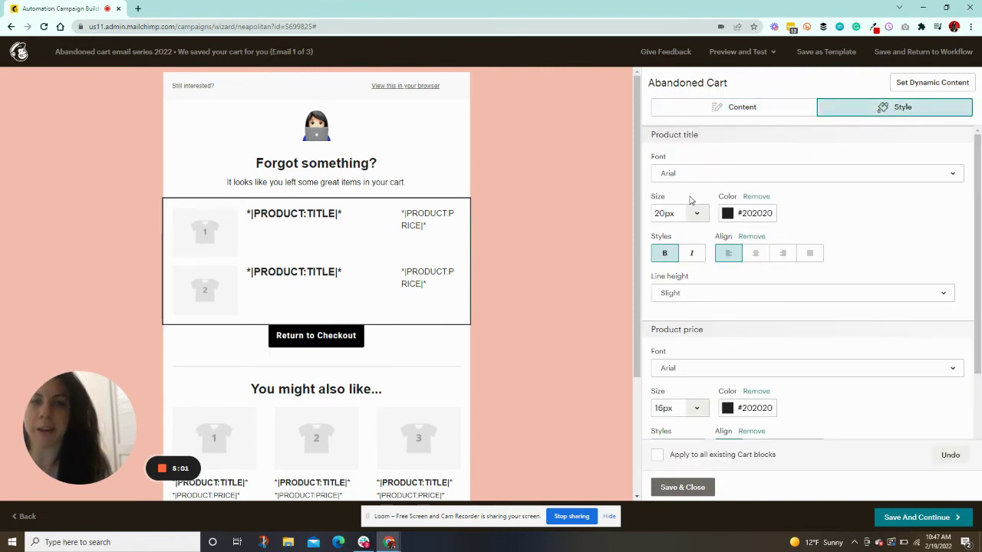
pyautogui.click(726, 178)
pyautogui.scroll(-3, 733, 291)
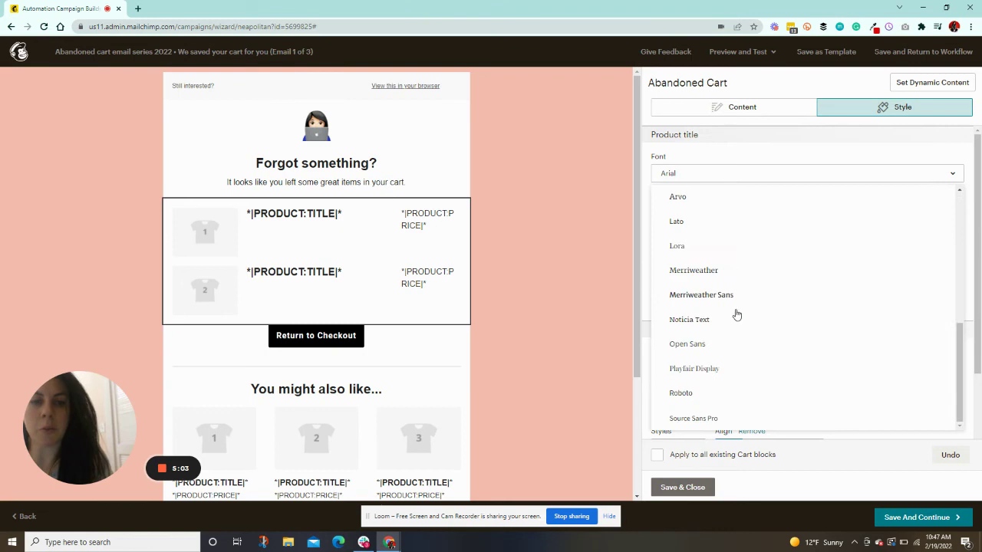
pyautogui.click(716, 397)
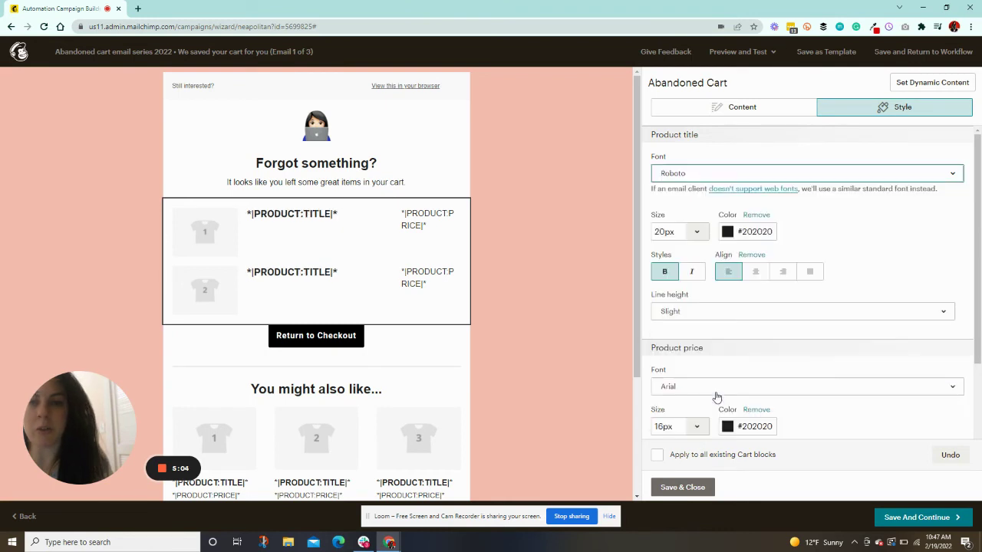
# - Set the Abandoned Cart block's product title color to grey (#969696) and its product price font to Roboto
pyautogui.click(744, 234)
pyautogui.moveTo(725, 289); pyautogui.dragTo(722, 260)
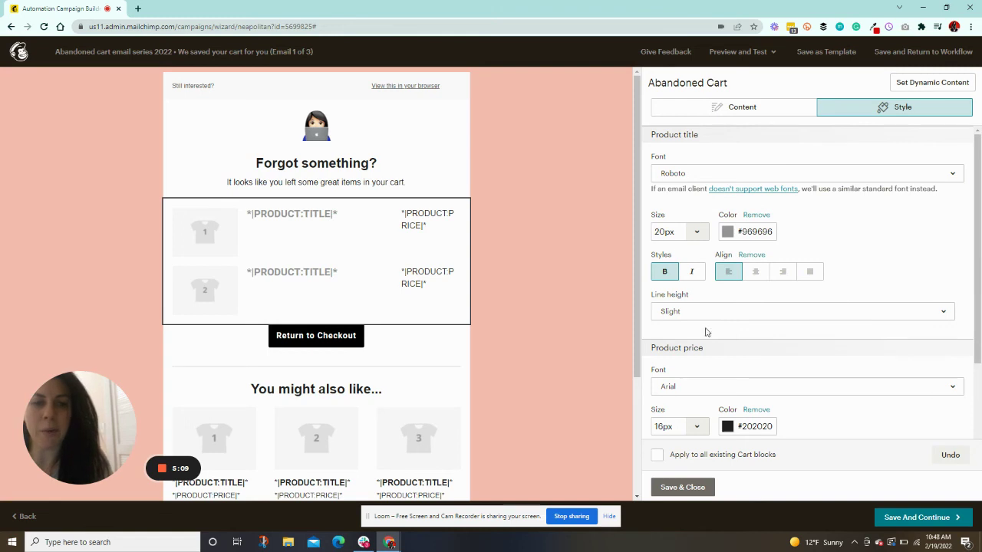
pyautogui.scroll(-2, 752, 384)
pyautogui.click(692, 287)
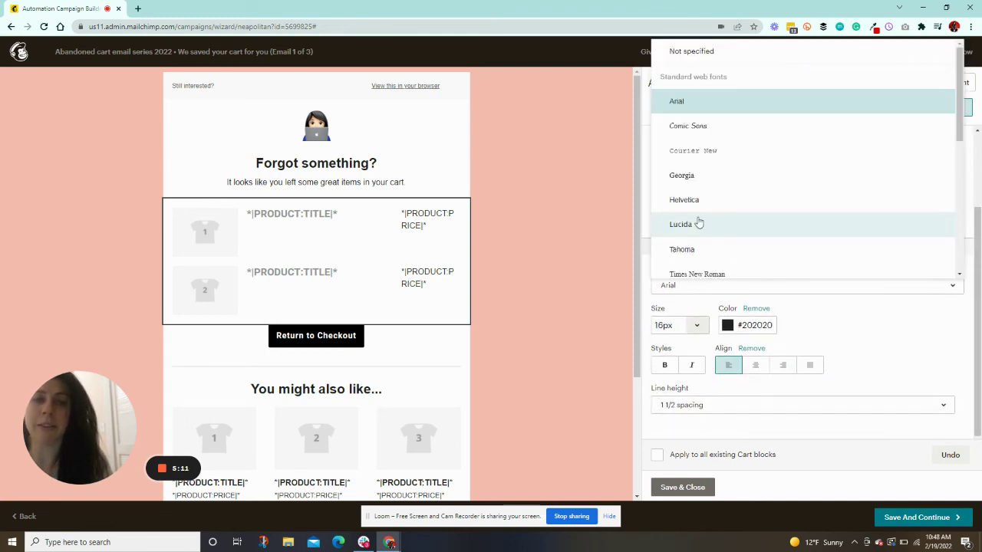
pyautogui.scroll(-5, 702, 196)
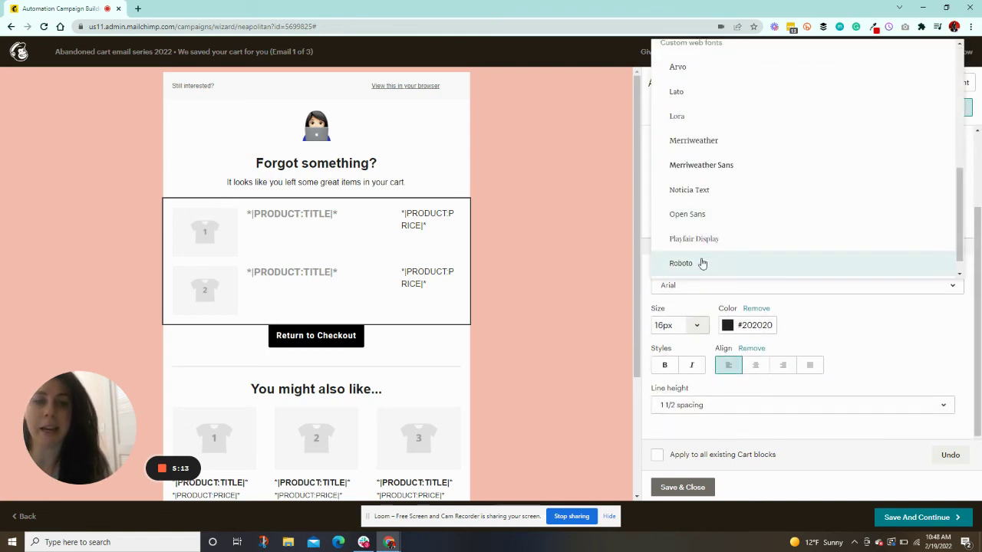
pyautogui.click(701, 262)
# - Set the product price color in the Abandoned Cart block to yellow (#ffd249)
pyautogui.click(739, 350)
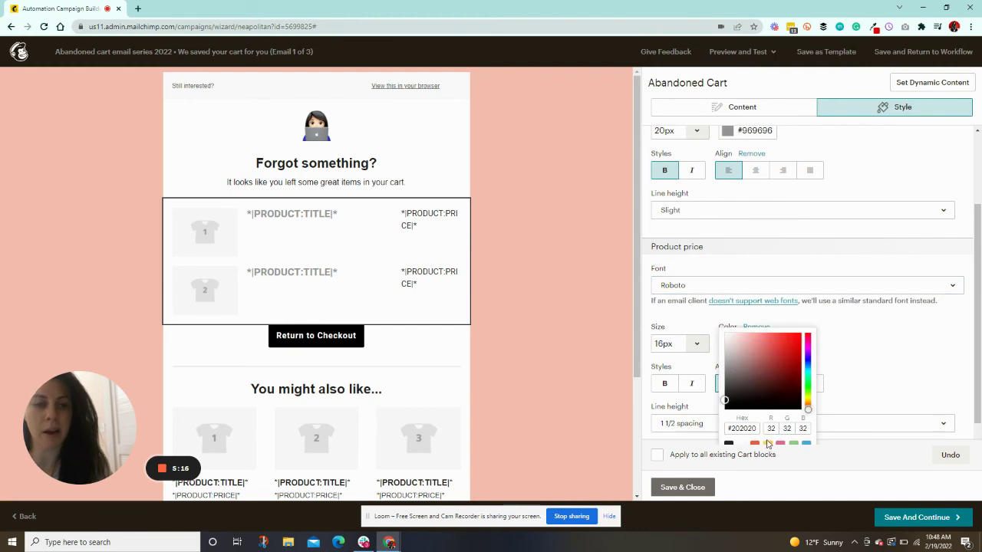
pyautogui.scroll(-1, 768, 444)
pyautogui.click(749, 323)
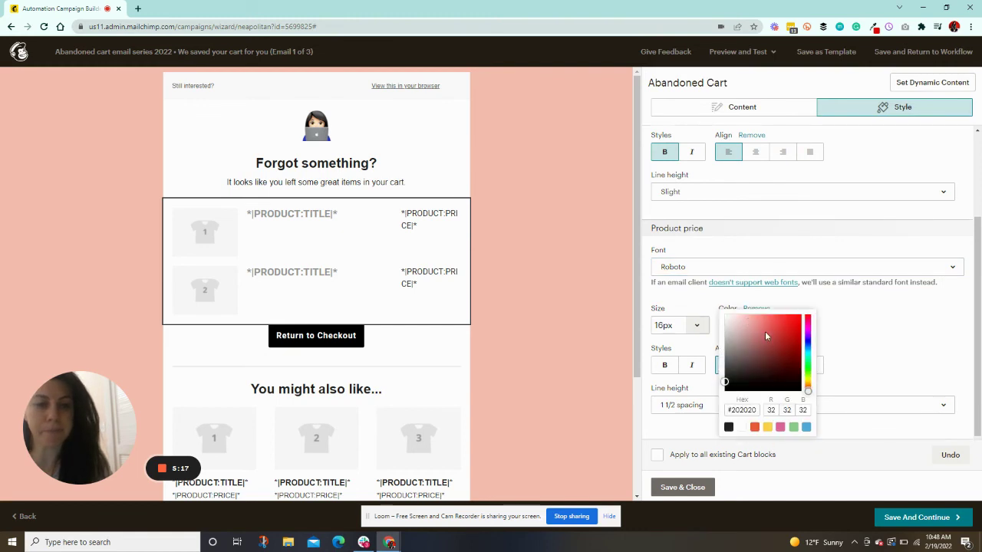
pyautogui.click(769, 428)
pyautogui.click(890, 353)
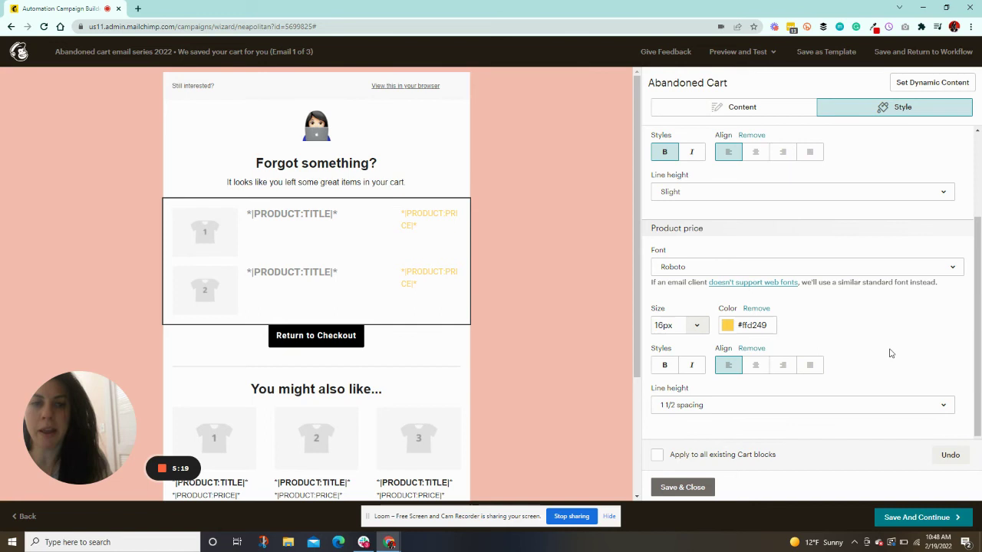
# - Turn the product price display off and back on in the Abandoned Cart block's content settings
pyautogui.scroll(2, 771, 389)
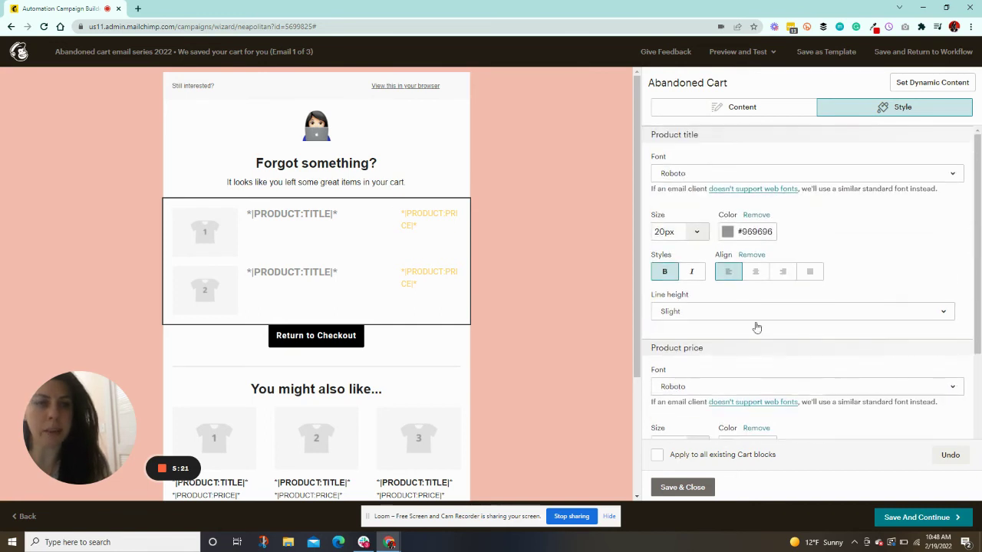
pyautogui.click(694, 107)
pyautogui.click(660, 207)
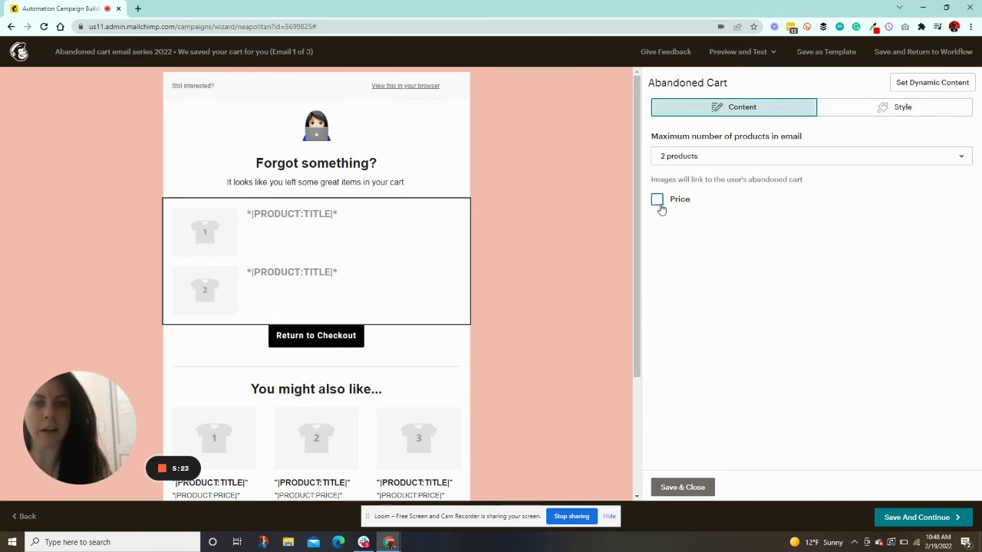
pyautogui.click(661, 208)
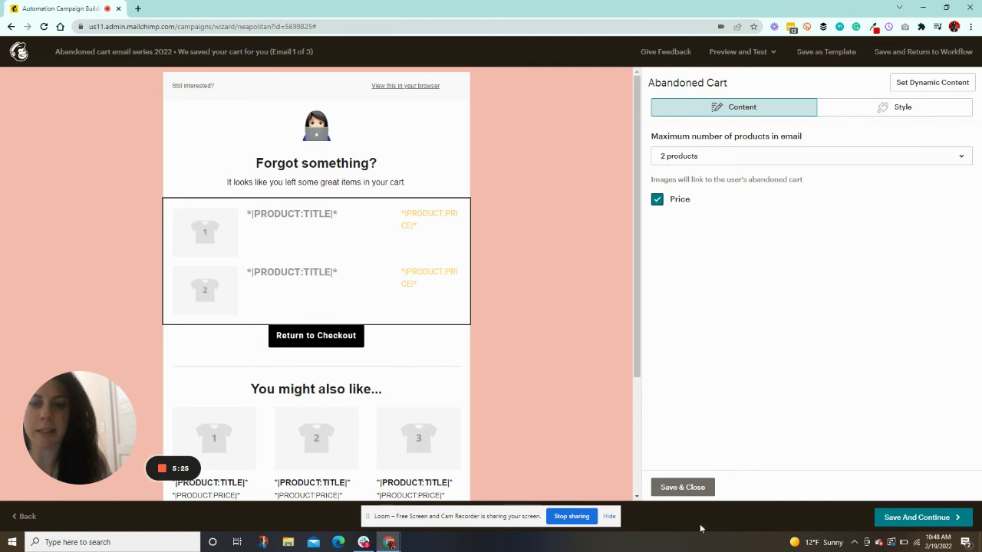
# - Save and close the Abandoned Cart block, and save the first email to continue to the automation's email list
pyautogui.click(696, 490)
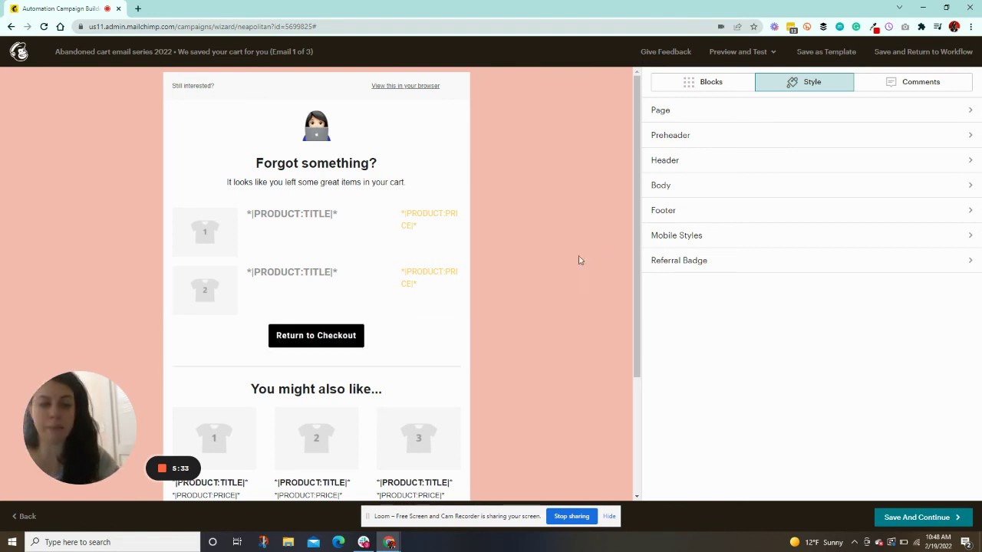
pyautogui.click(902, 518)
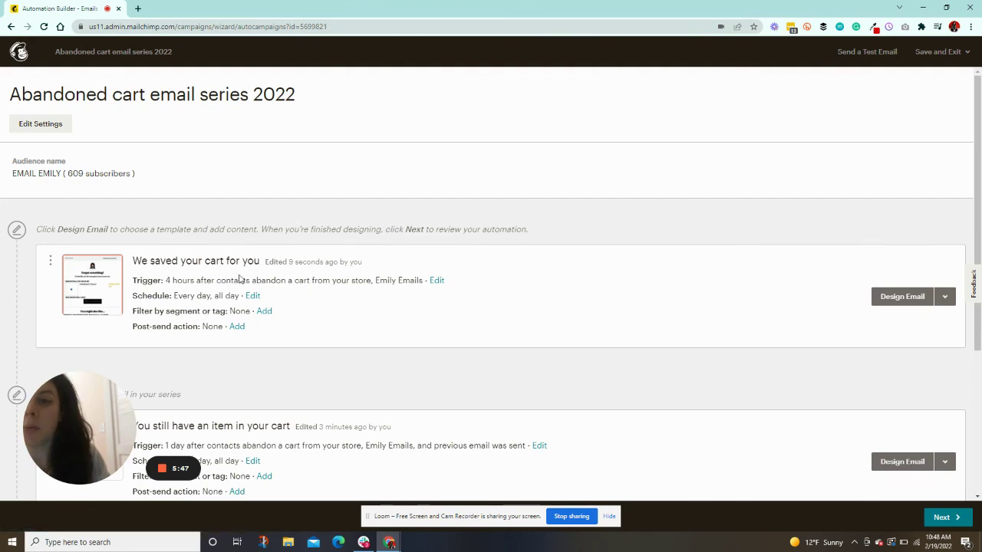
# - Delete the third email, "Are you still interested in purchasing?", from the series, entering DELETE as confirmation
pyautogui.scroll(-3, 239, 281)
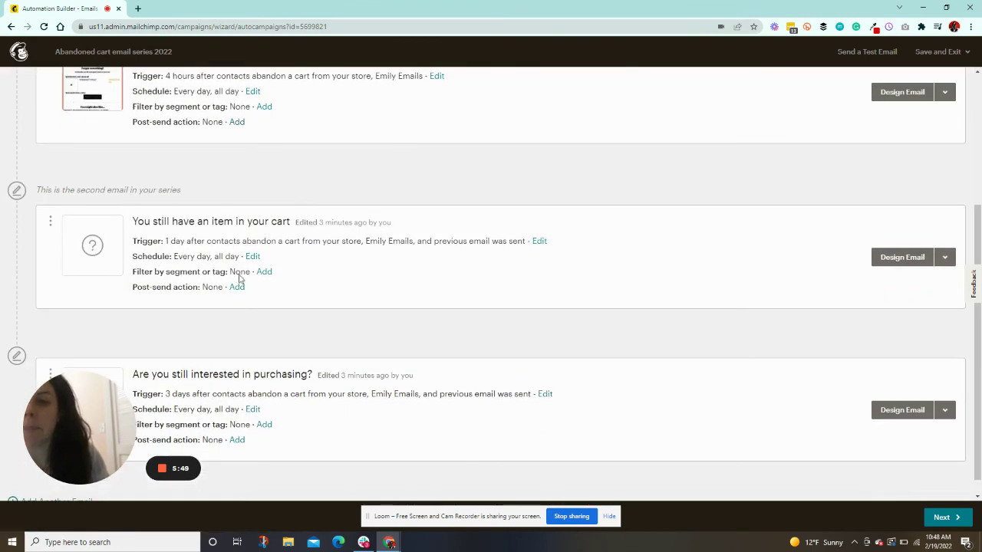
pyautogui.scroll(-1, 240, 279)
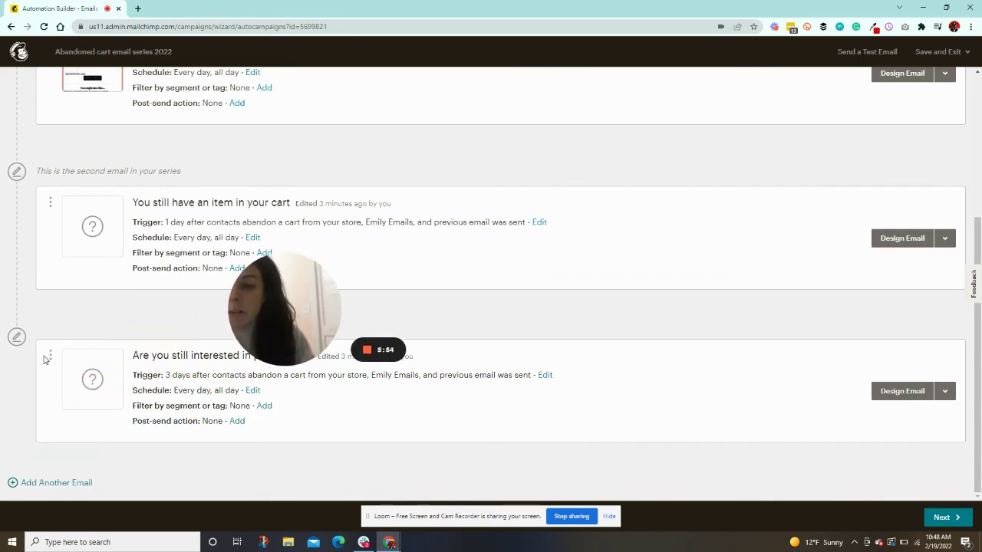
pyautogui.click(945, 393)
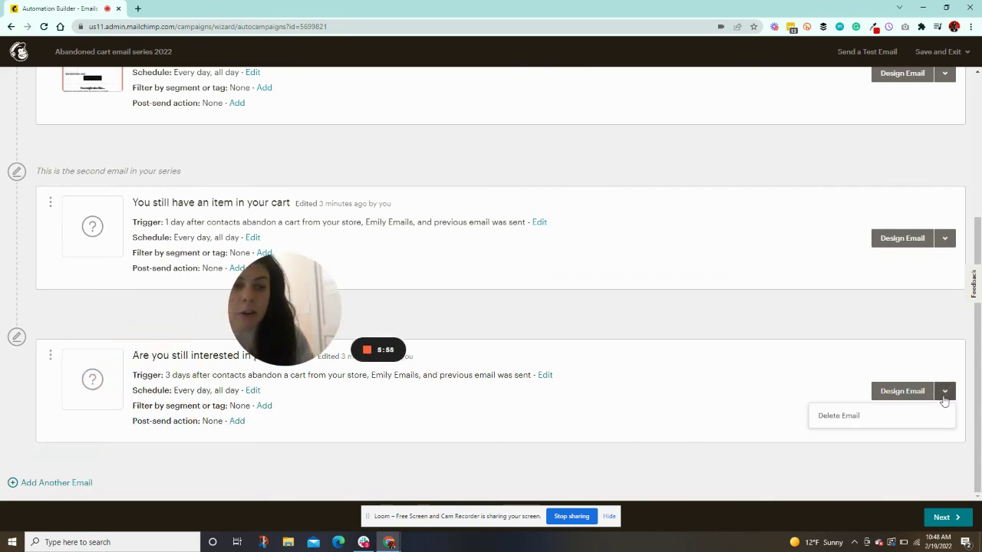
pyautogui.click(867, 418)
pyautogui.click(424, 347)
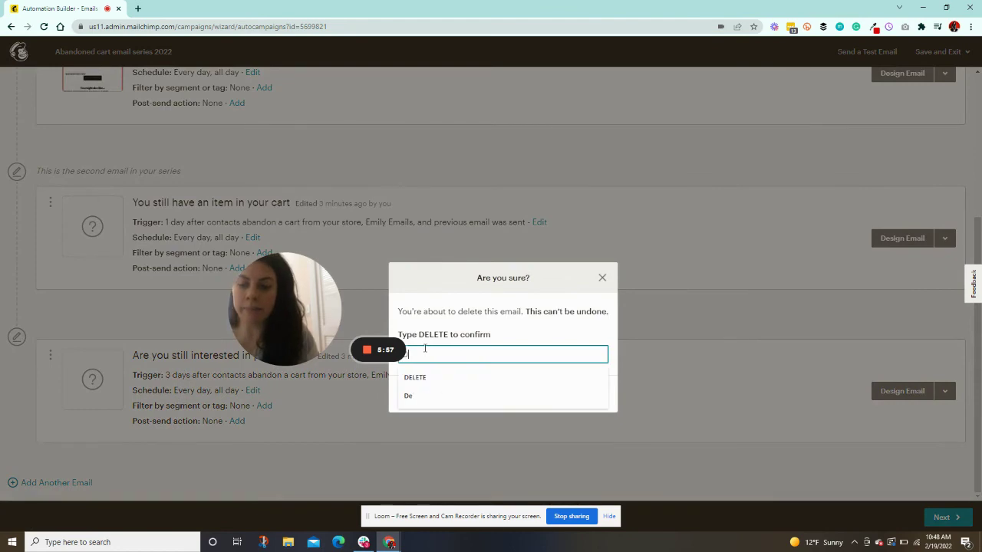
pyautogui.click(414, 377)
pyautogui.click(422, 397)
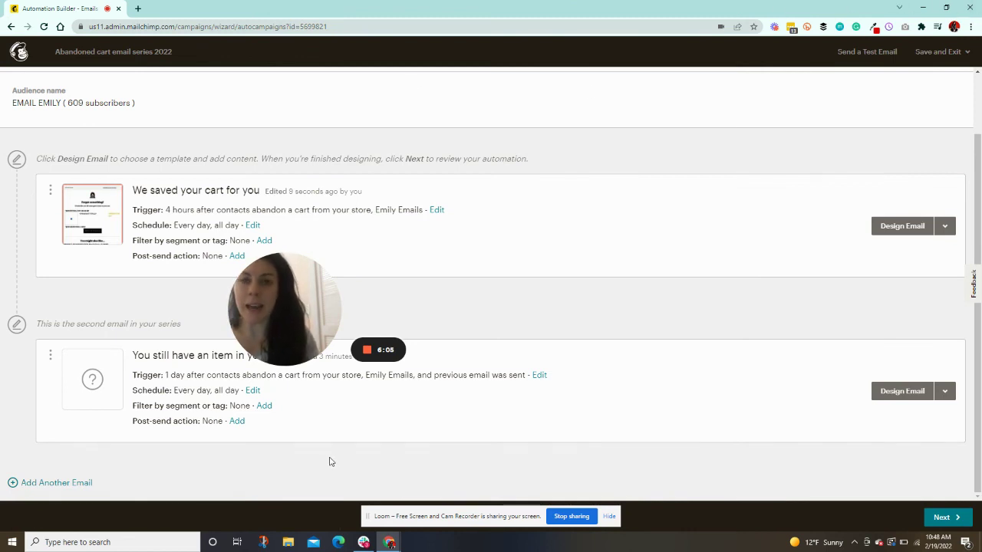
pyautogui.scroll(1, 331, 461)
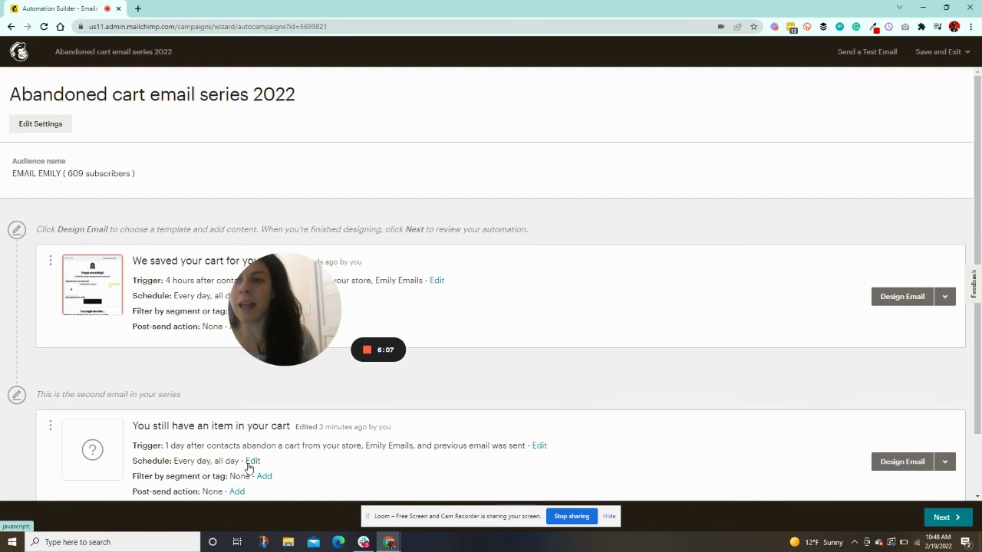